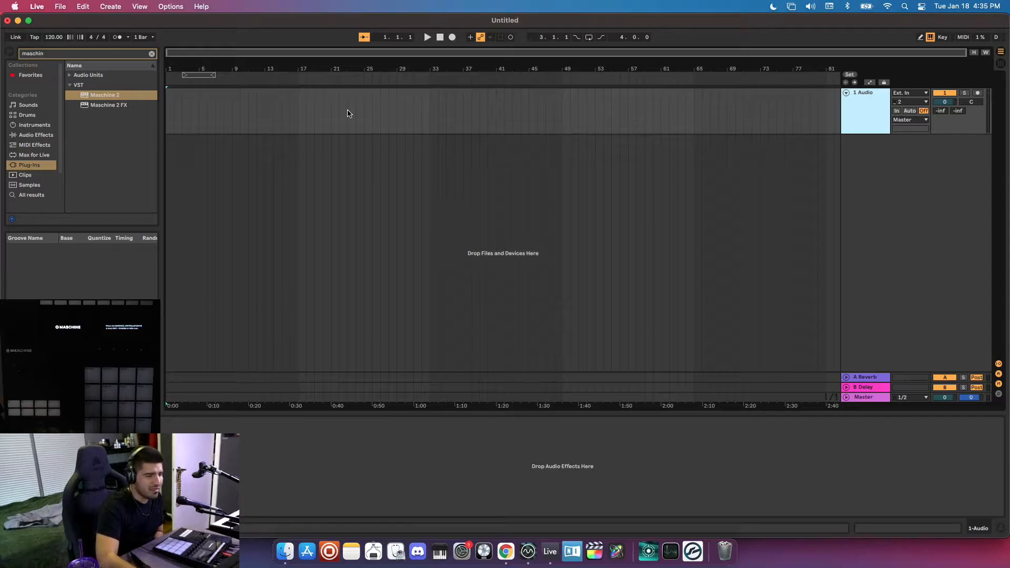
Load the Maschine 2 VST plug-in on a new track and delete the default 1 Audio track.
drag(98, 98, 605, 176)
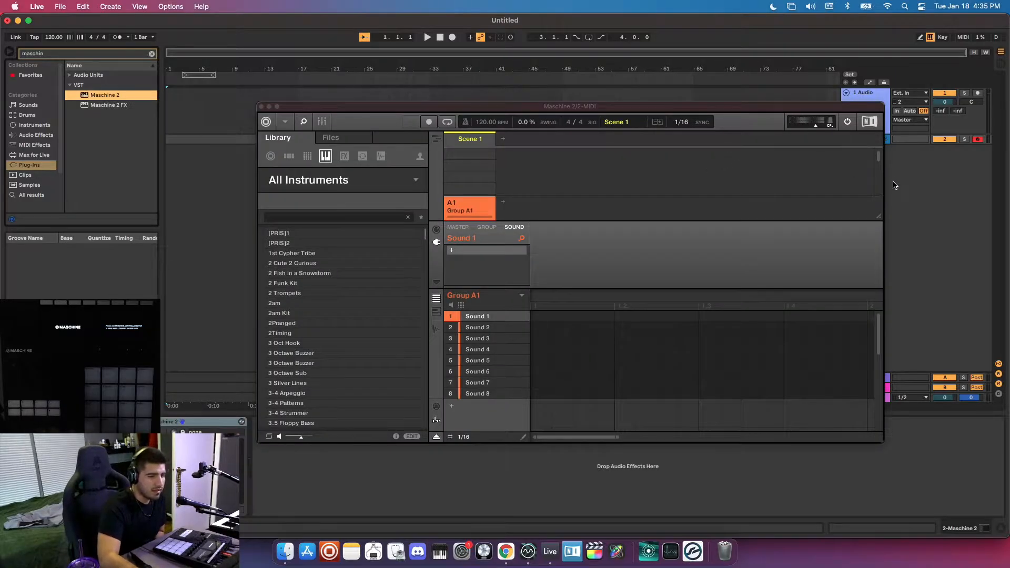
click(261, 107)
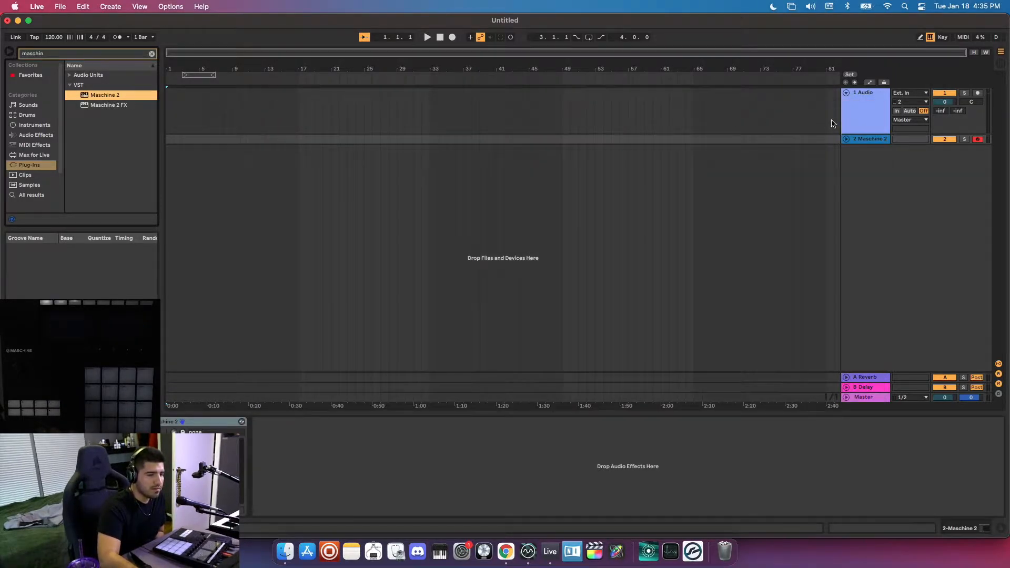
click(869, 120)
key(Delete)
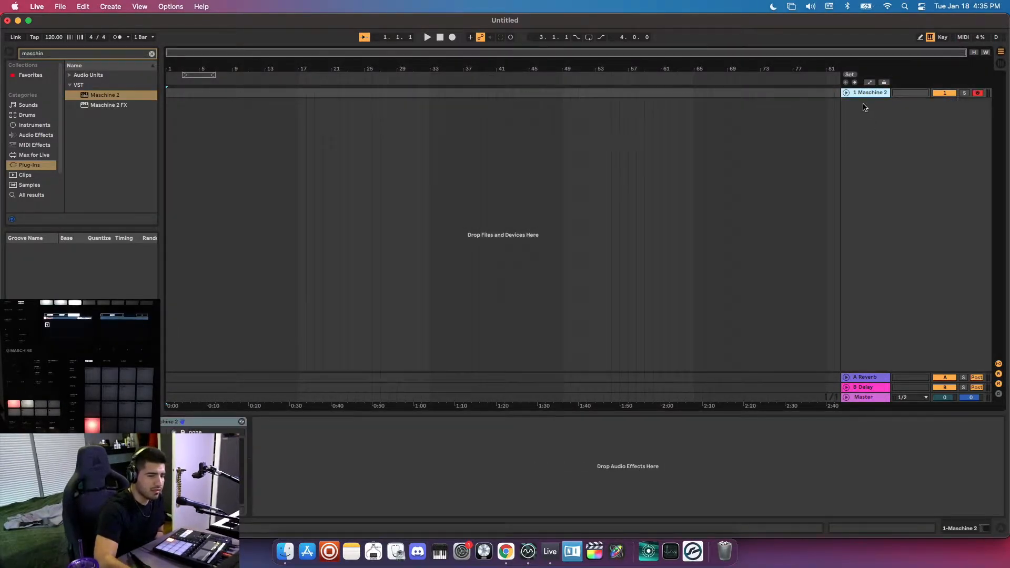
drag(858, 97, 861, 125)
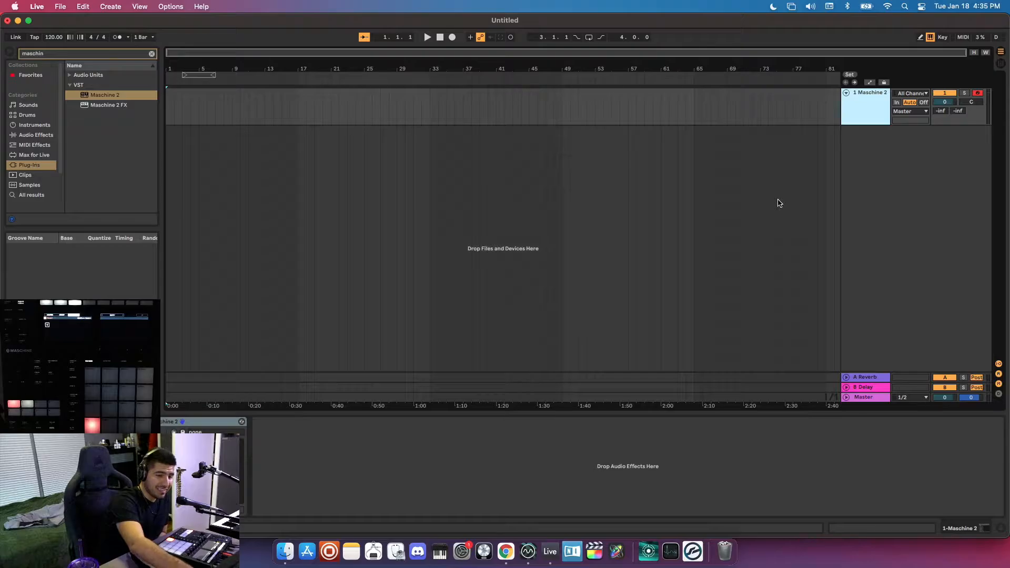
Add fifteen audio tracks after the Maschine 2 track and show them with the mixer in Session View.
key(super+t)
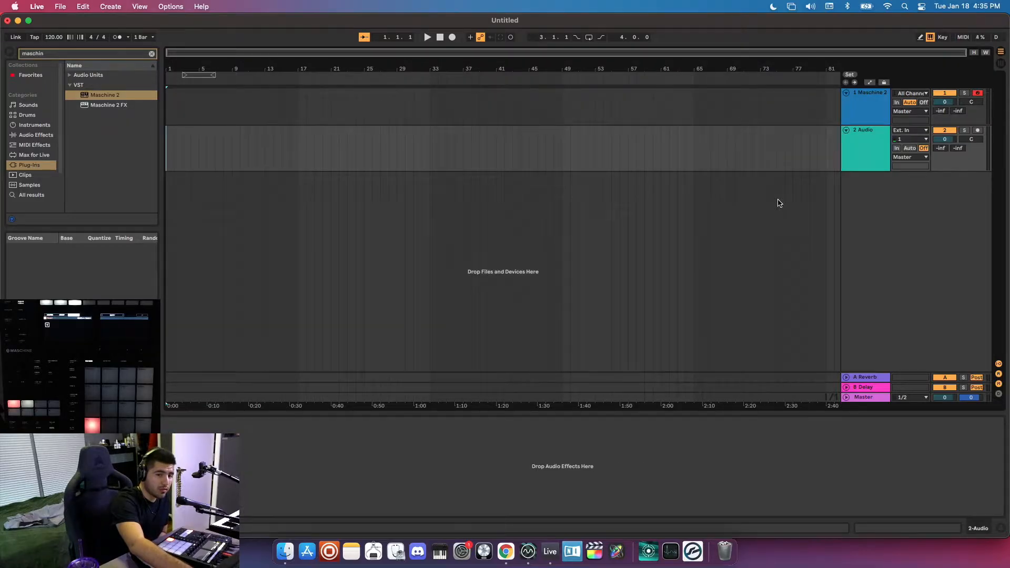
key(super+t)
key(super+t)
key(super+t)
key(super+t)
key(super+t)
key(super+t)
key(super+t)
key(super+t)
key(super+t)
key(super+t)
key(super+t)
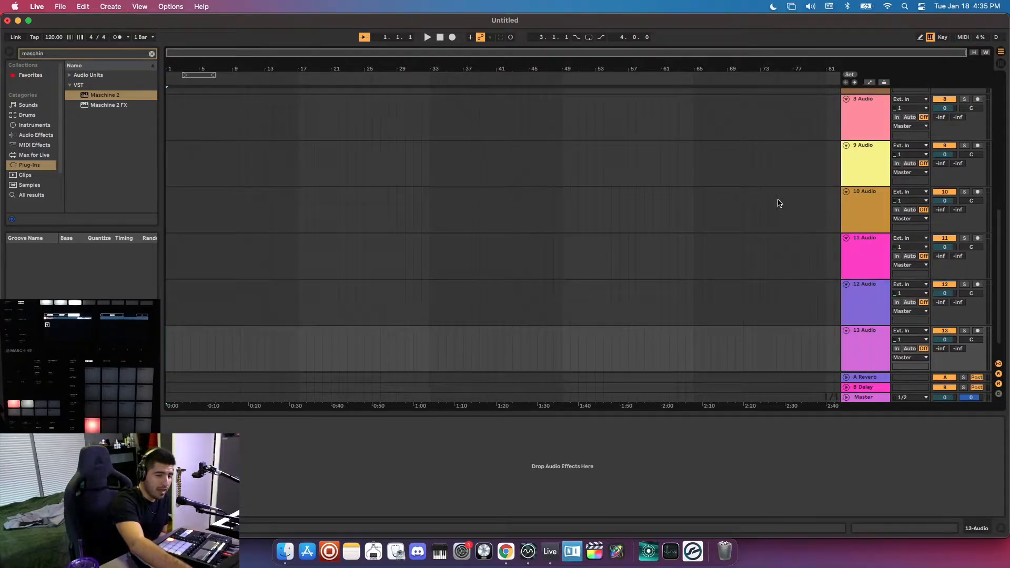
key(super+t)
key(super+t)
key(super+t)
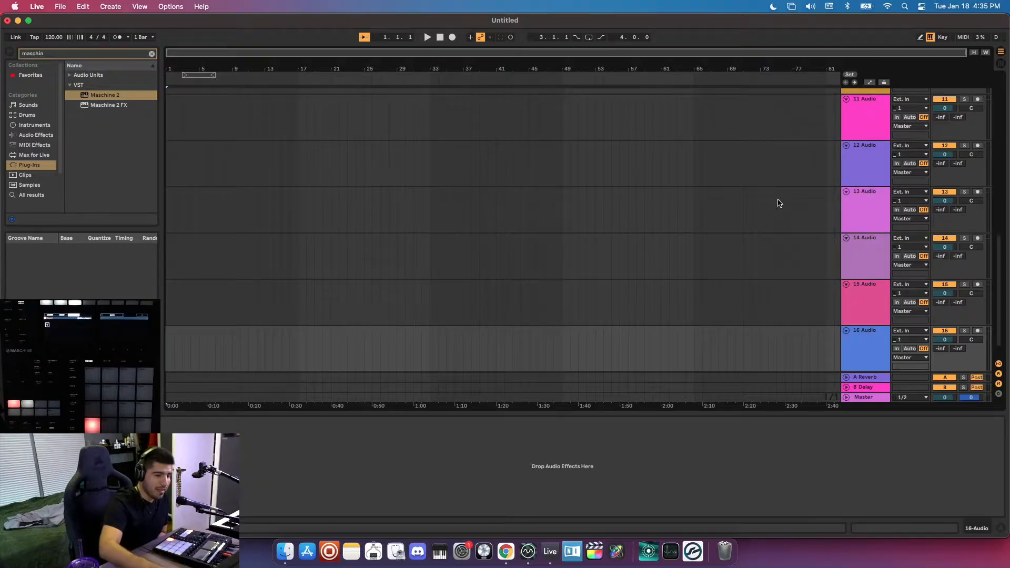
key(Tab)
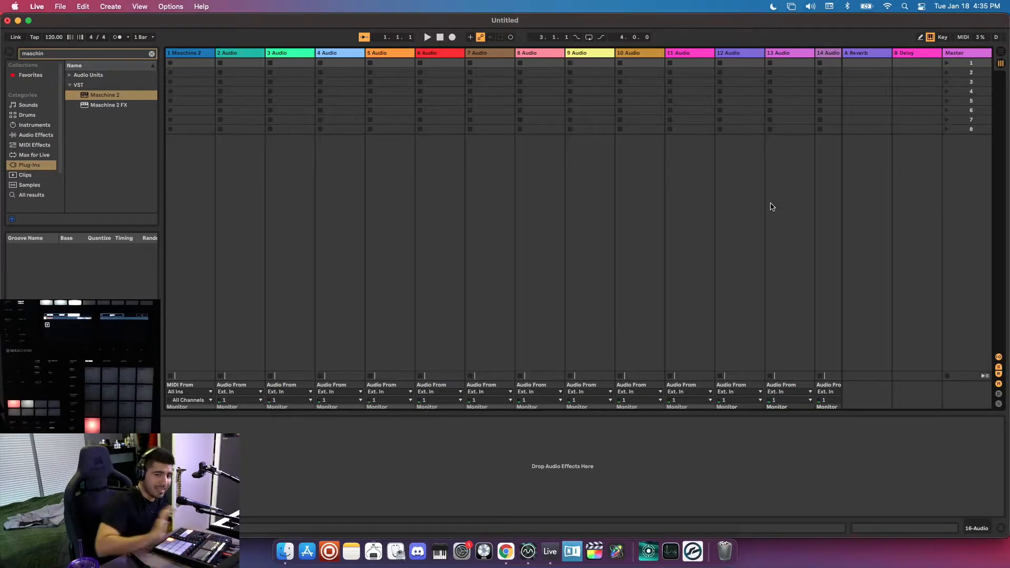
key(super+alt+m)
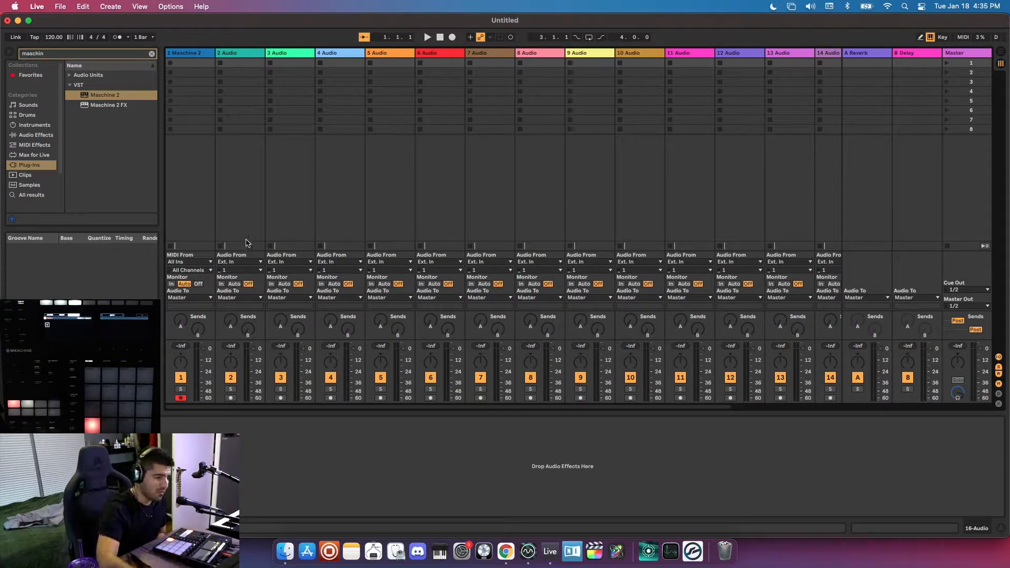
Set the audio input of tracks 2 through 16 to 1-Maschine 2 and their monitoring to In.
click(233, 55)
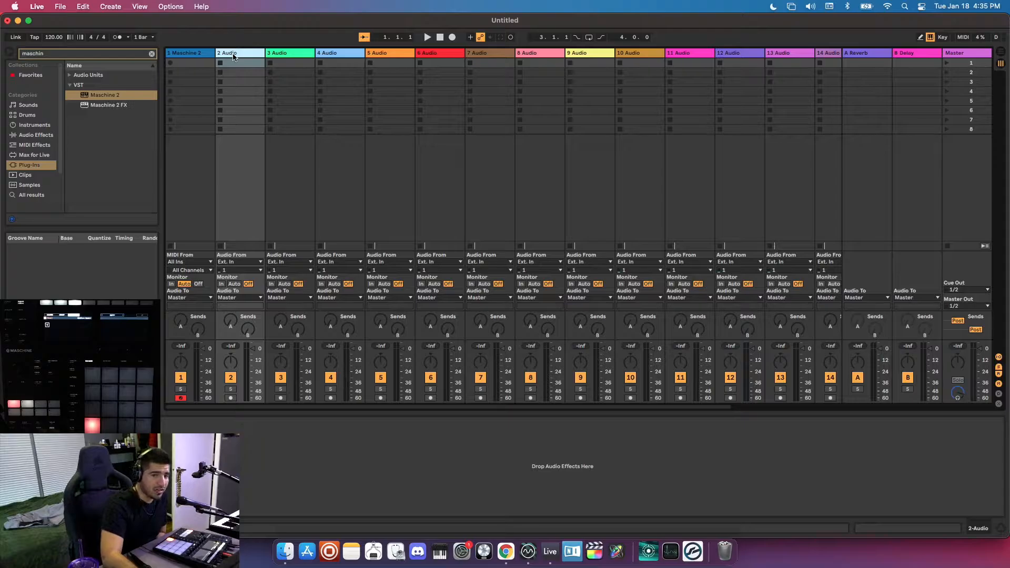
scroll(233, 55, right, 5)
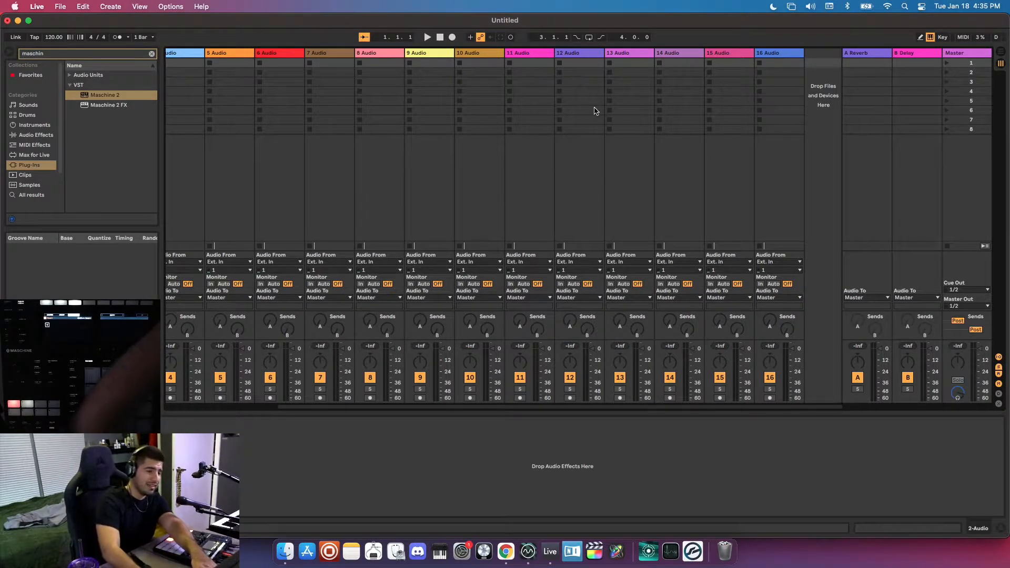
scroll(595, 110, left, 5)
scroll(628, 117, right, 5)
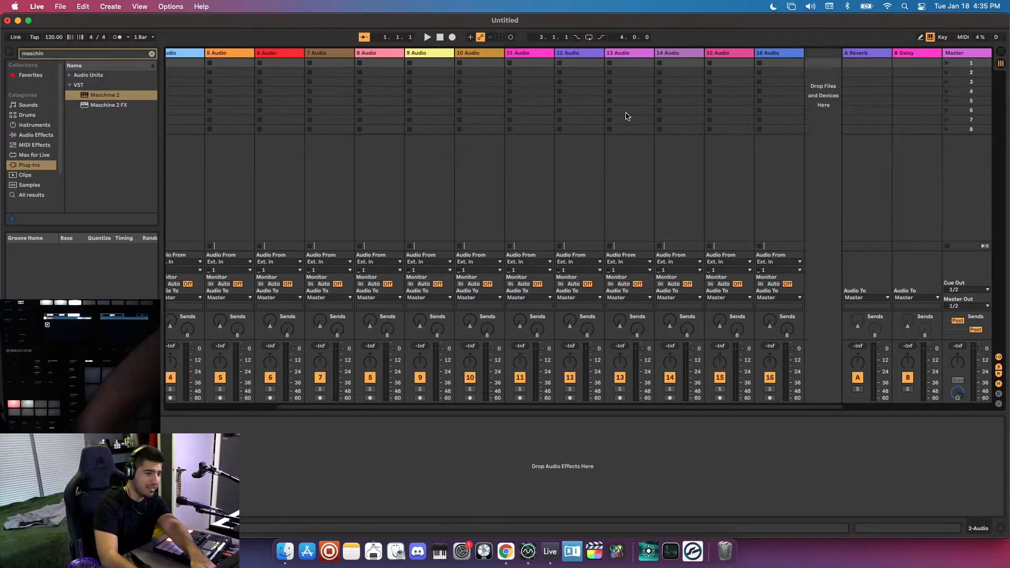
shift+click(775, 54)
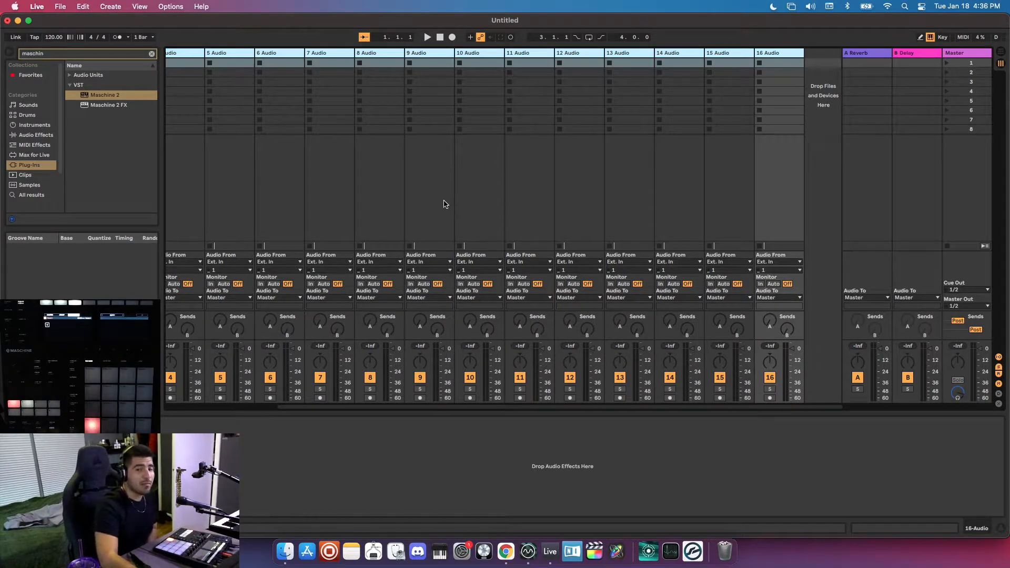
scroll(444, 202, left, 5)
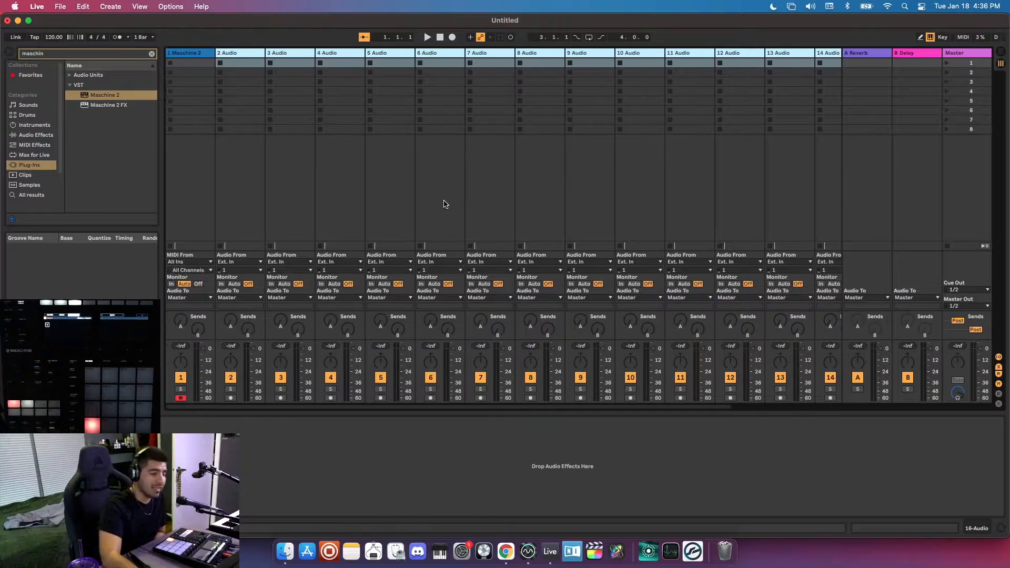
click(234, 262)
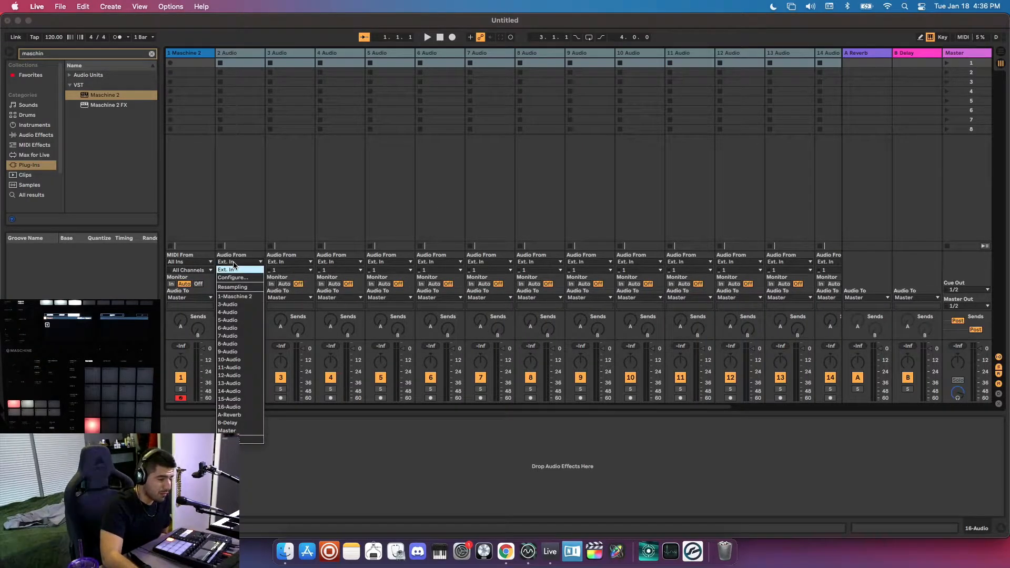
click(230, 296)
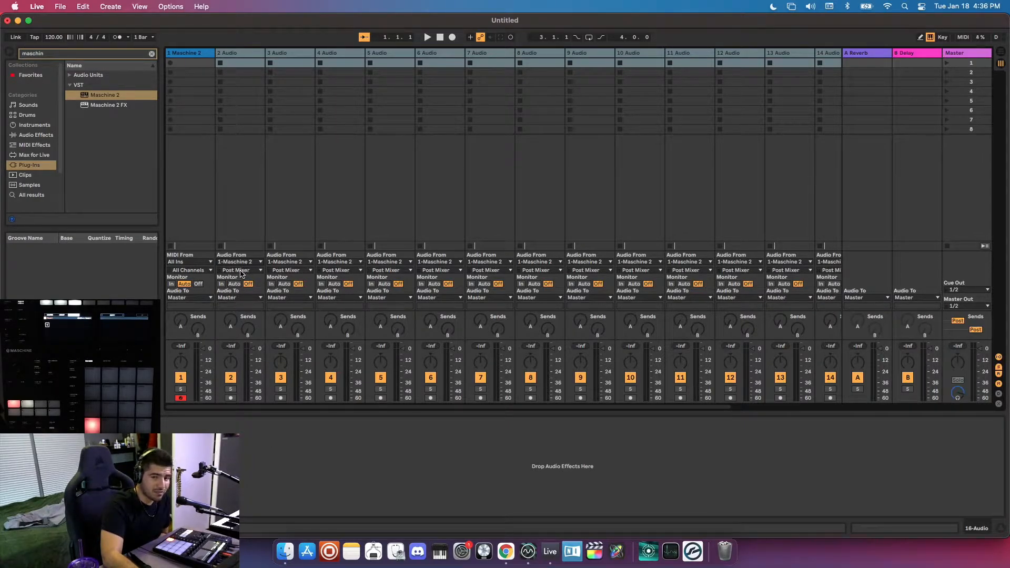
click(239, 271)
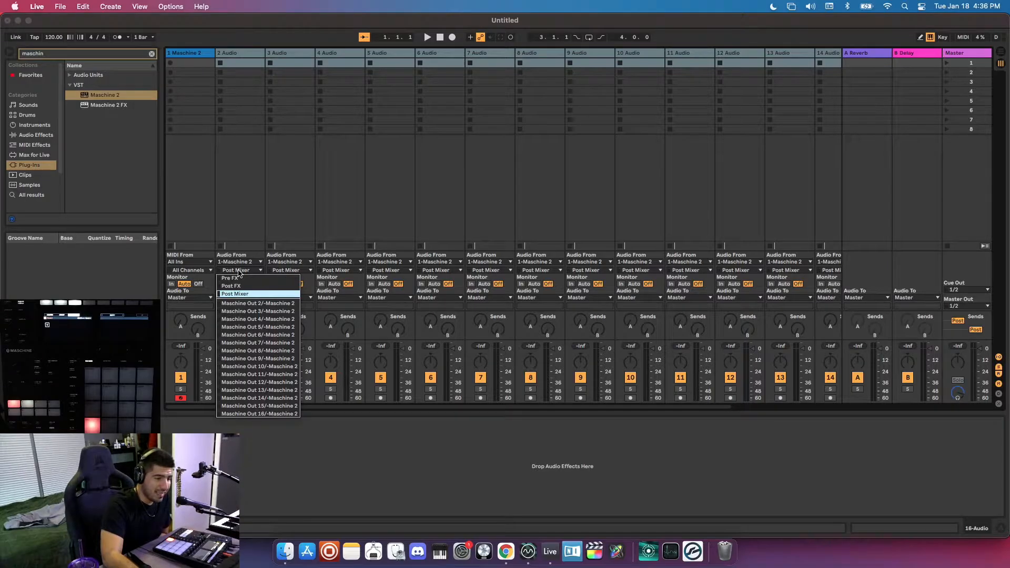
click(244, 230)
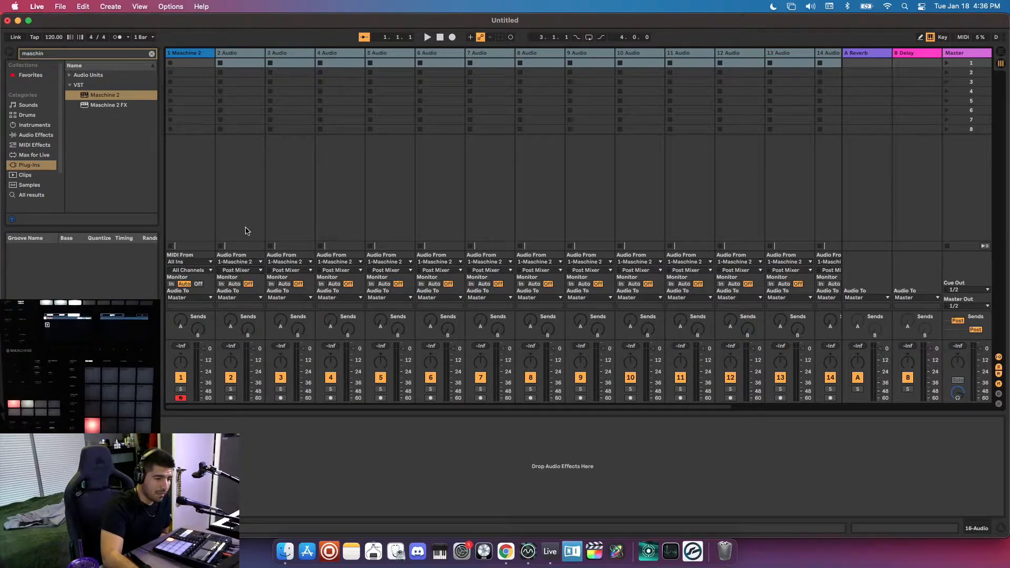
click(222, 284)
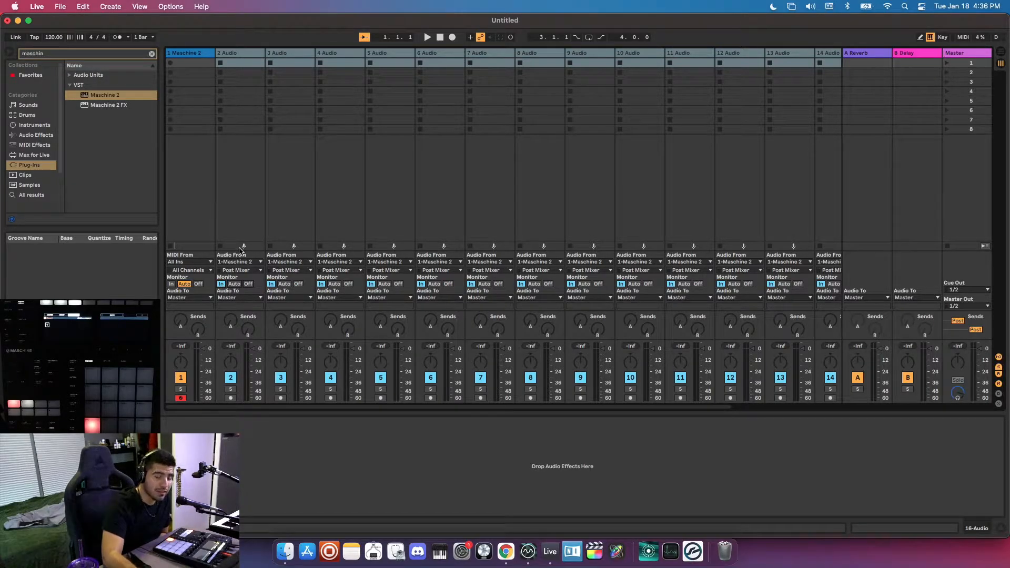
click(243, 219)
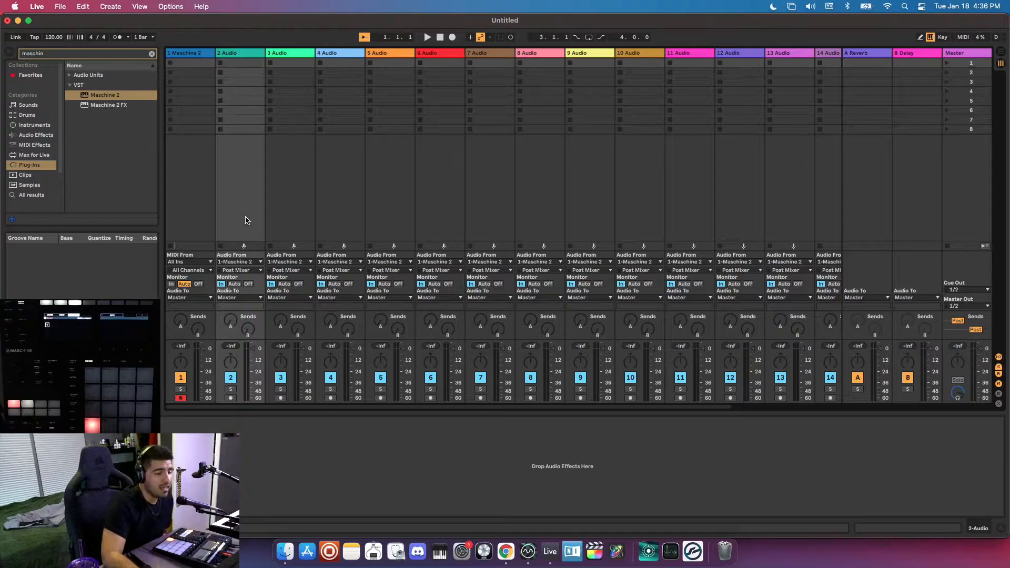
Set the input channels of audio tracks 2, 3, 4 and 5 to Maschine Out 2, 3, 4 and 5 respectively.
click(246, 270)
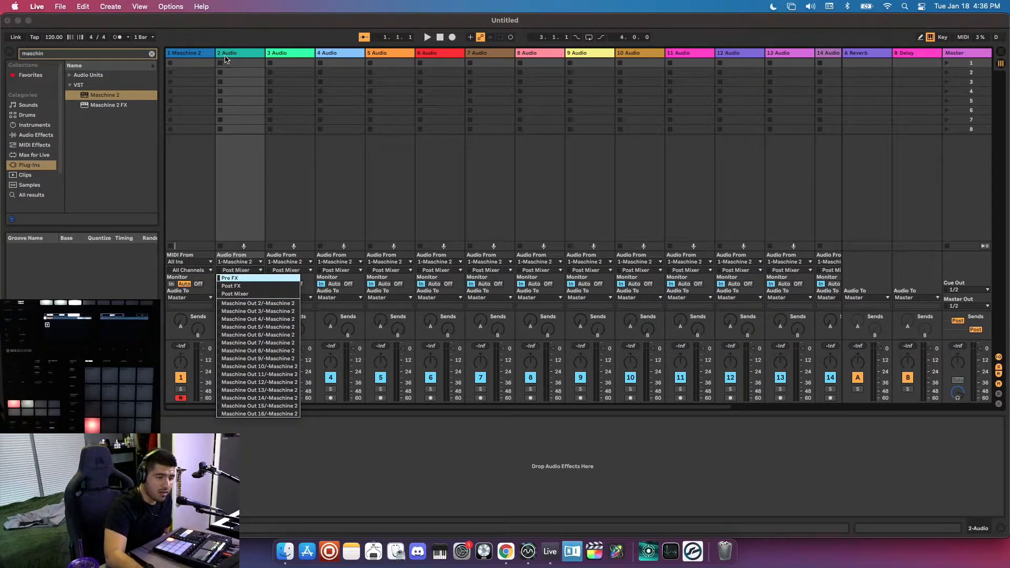
click(267, 304)
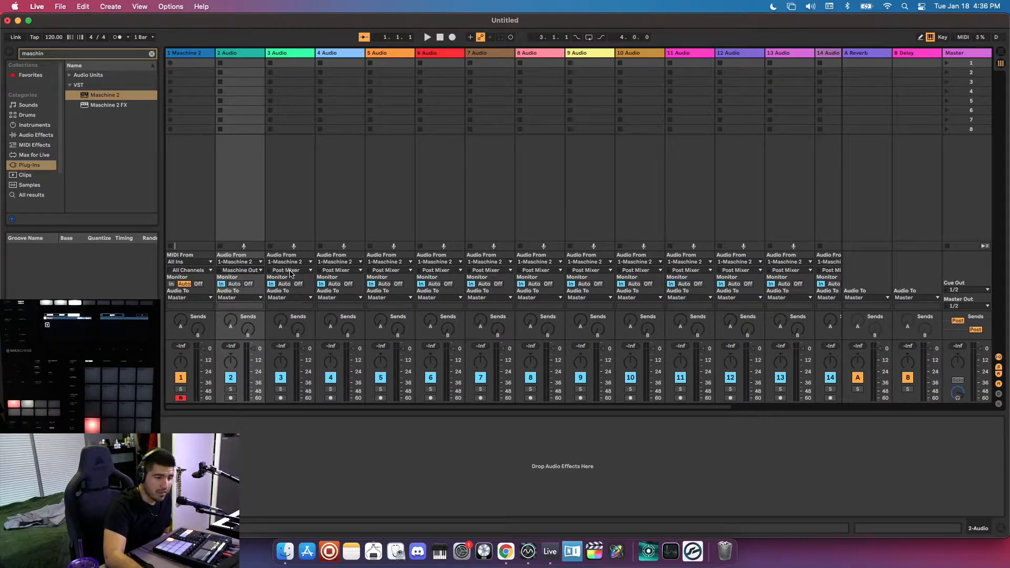
click(290, 271)
click(305, 312)
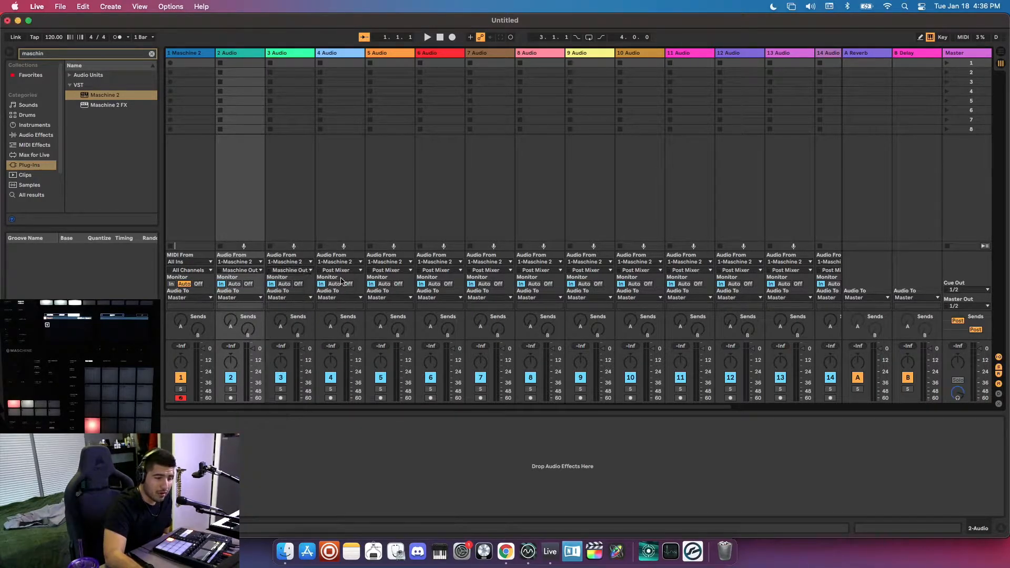
click(343, 271)
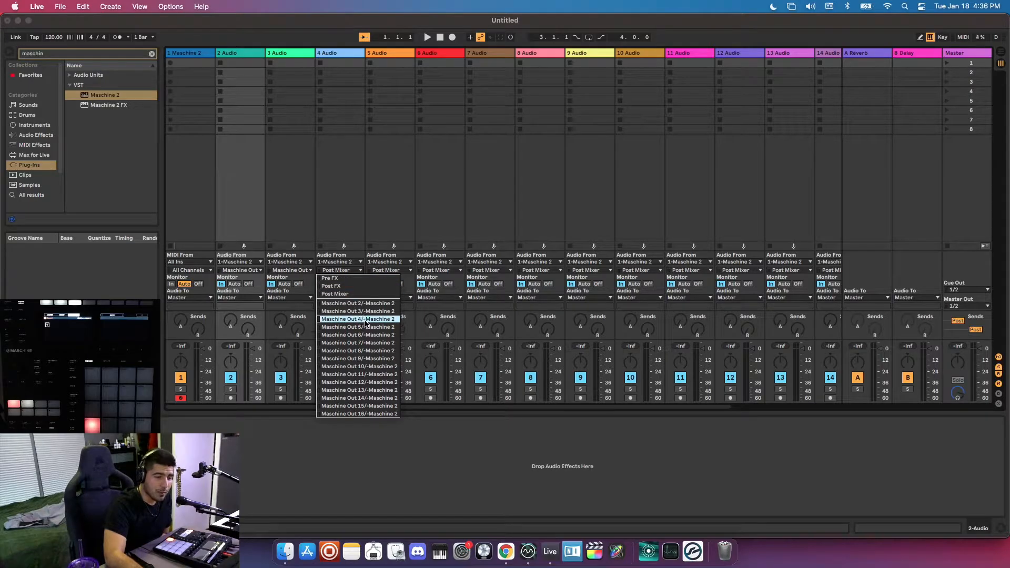
click(358, 326)
click(395, 271)
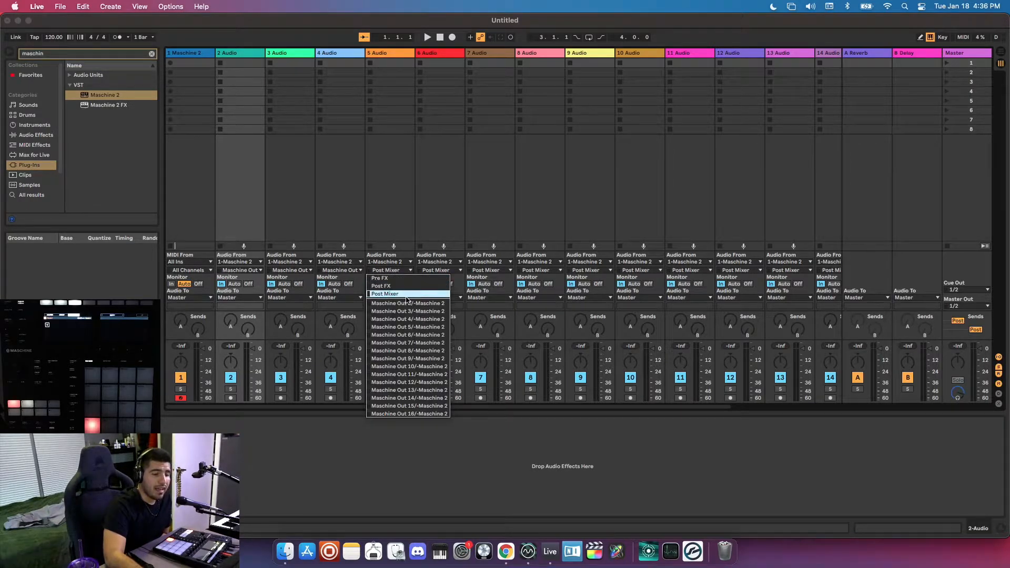
click(406, 328)
Route Maschine Out 6, 7 and 8 into the input channels of audio tracks 6, 7 and 8 respectively.
click(442, 272)
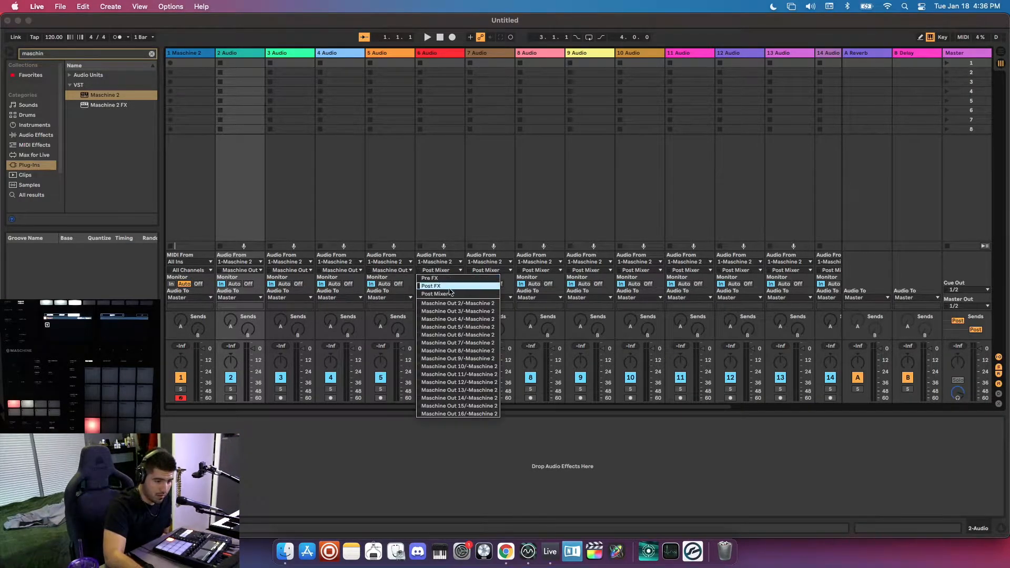
click(460, 335)
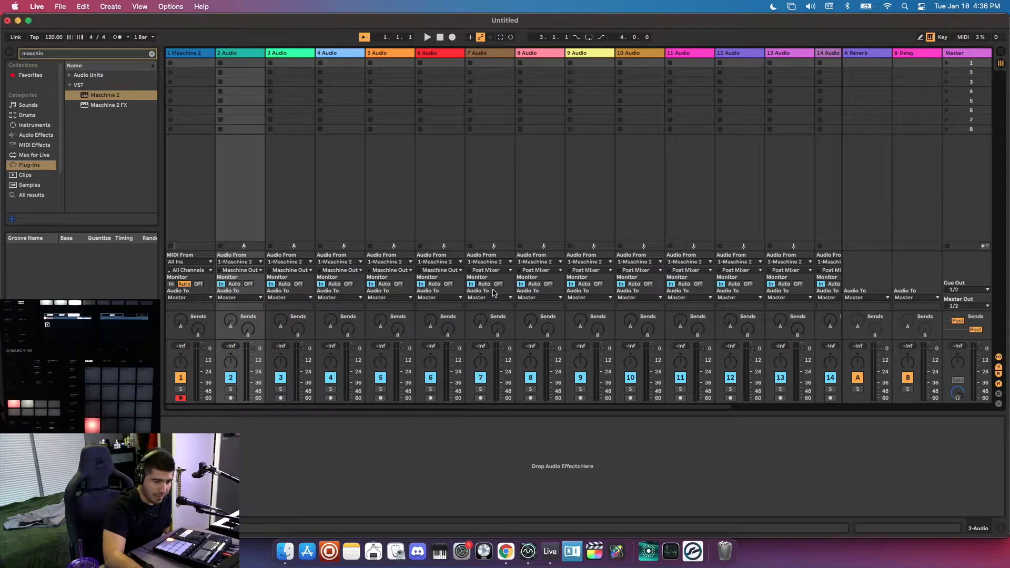
click(489, 271)
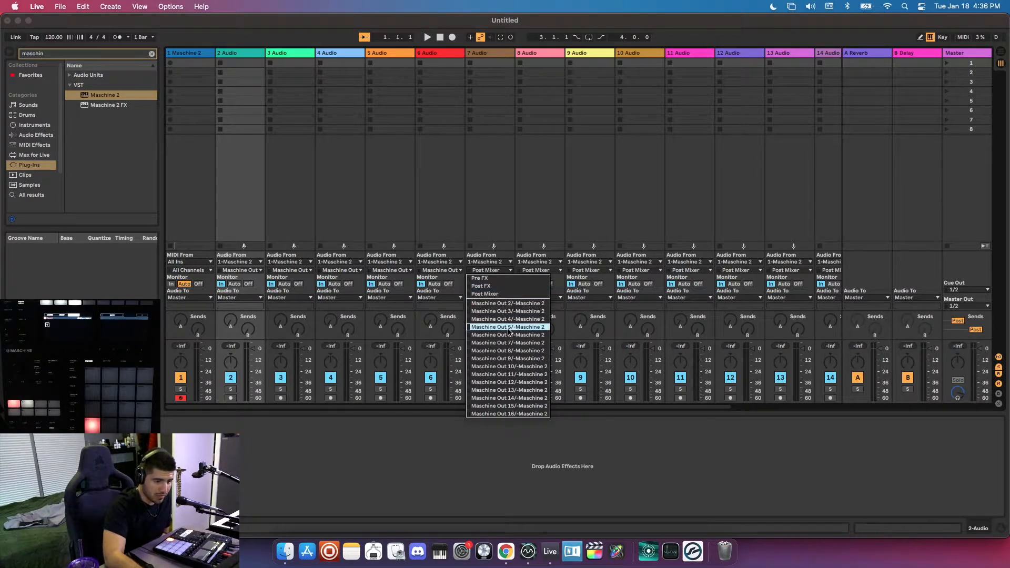
click(508, 343)
click(547, 273)
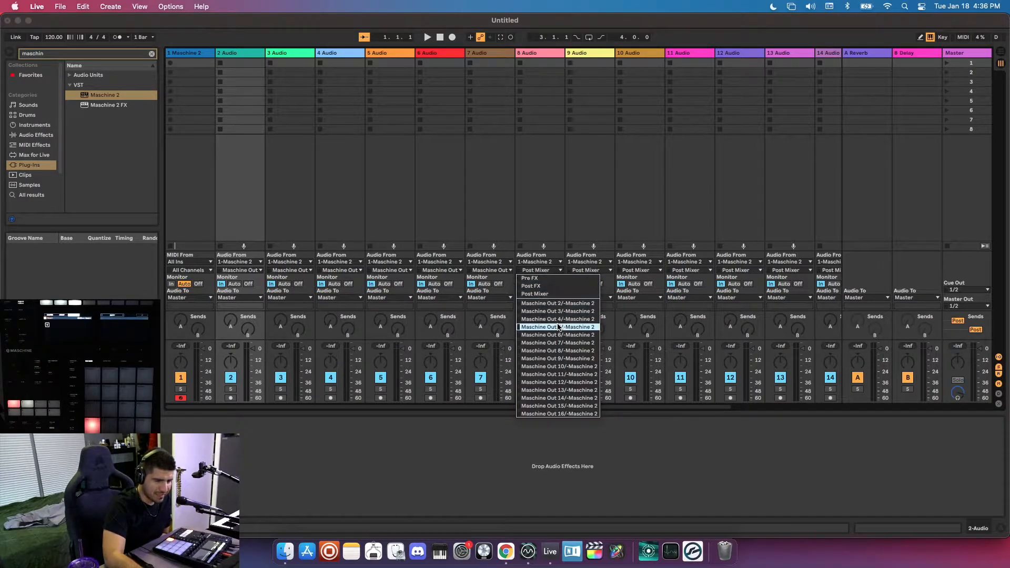
click(564, 351)
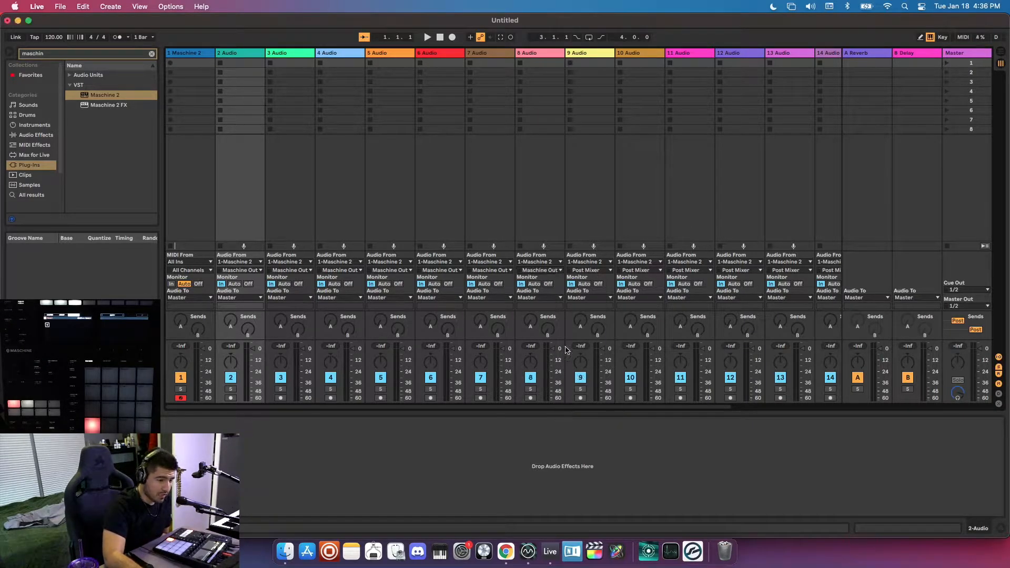
Assign individual Maschine outputs as the input channels of the remaining audio tracks, 9 through 16.
click(589, 270)
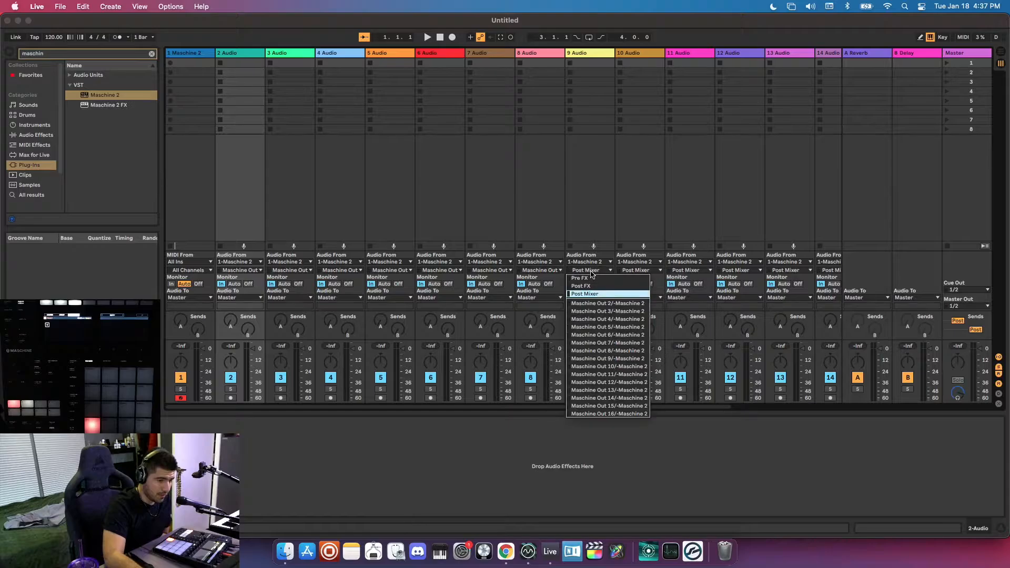
click(618, 367)
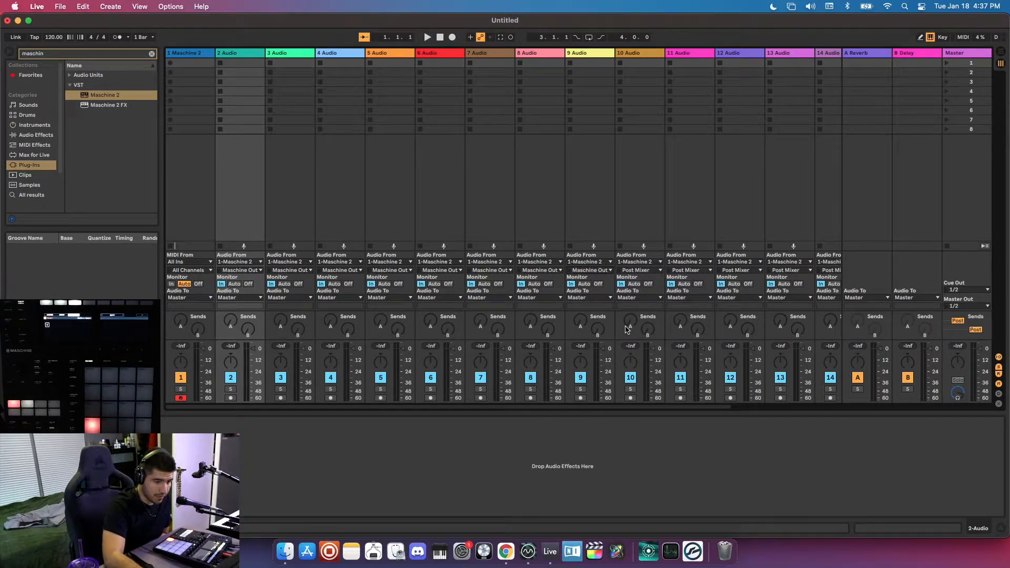
click(646, 271)
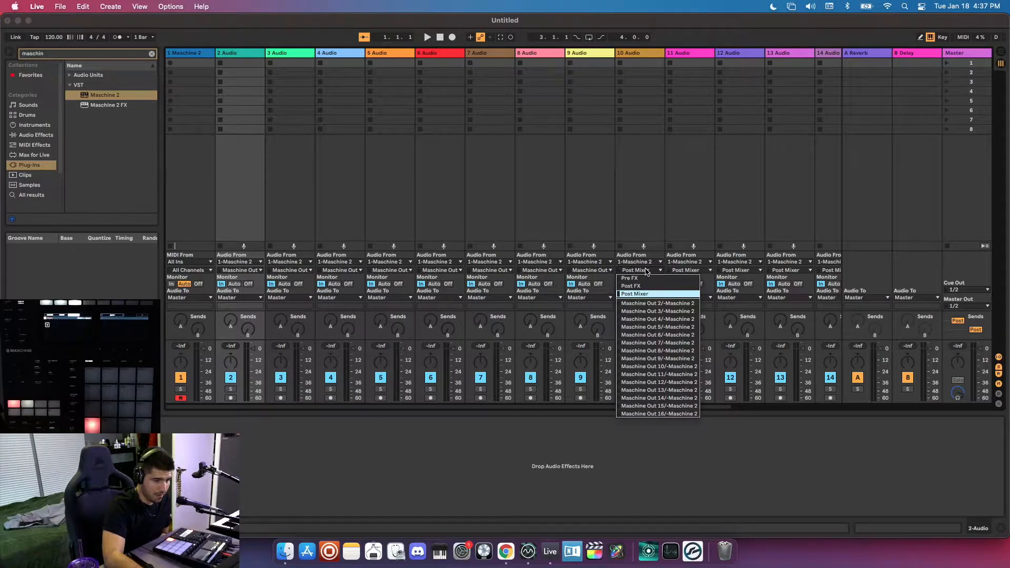
click(634, 337)
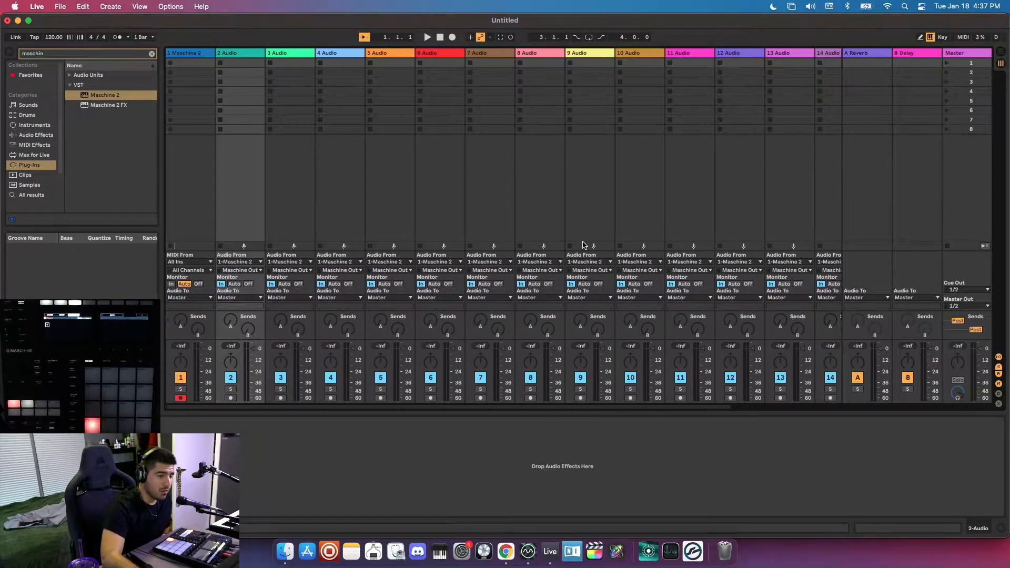
scroll(583, 245, right, 5)
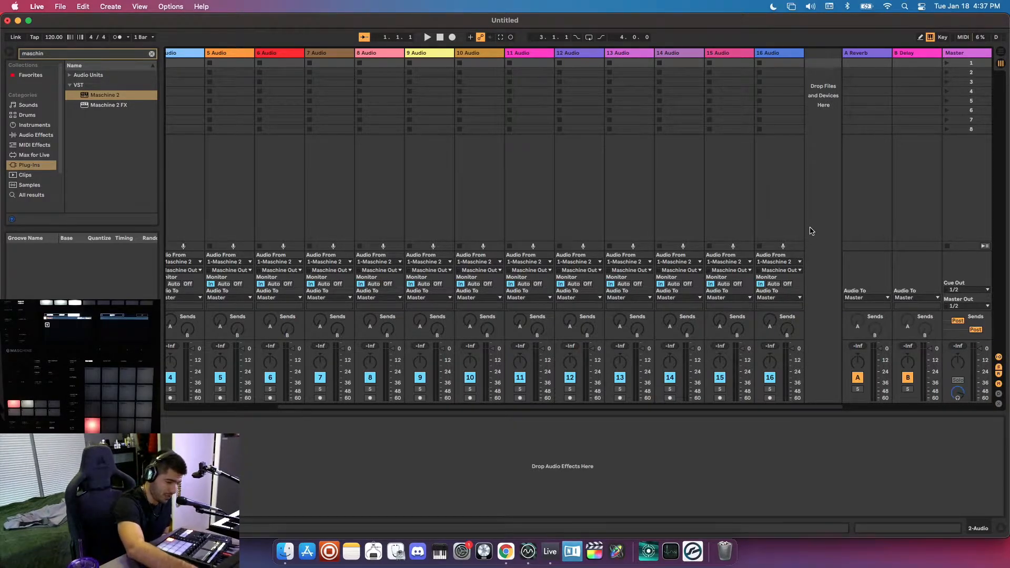
Insert two MIDI tracks and move them behind audio track 11, to positions 12 and 13.
key(super+shift+t)
key(super+shift+t)
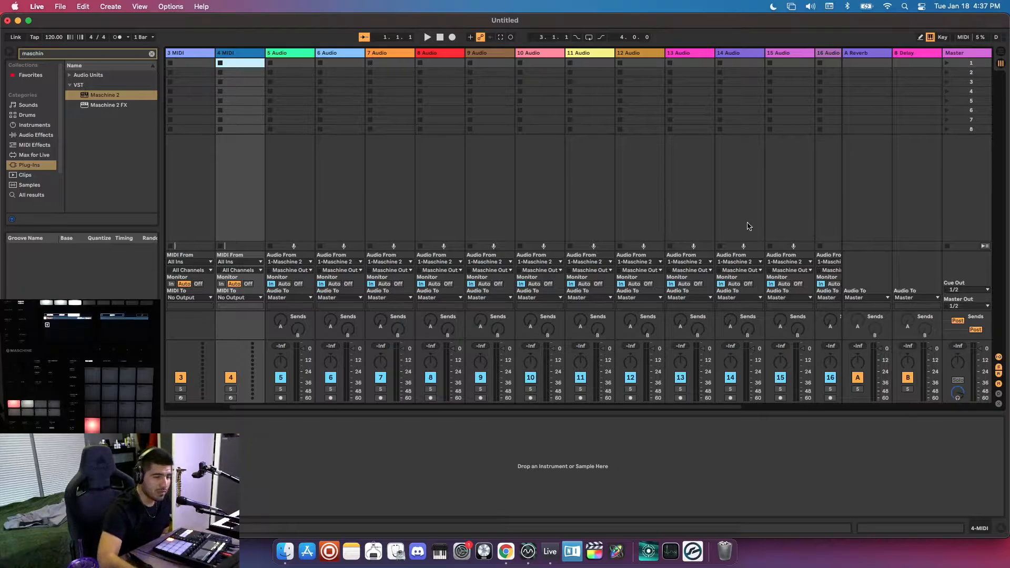
scroll(499, 204, left, 2)
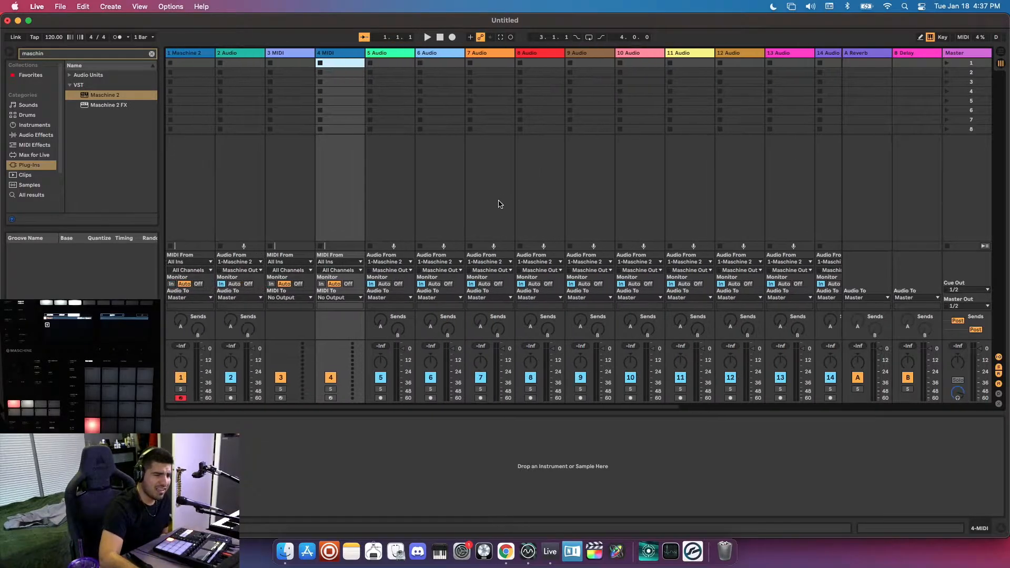
click(282, 53)
drag(526, 84, 809, 63)
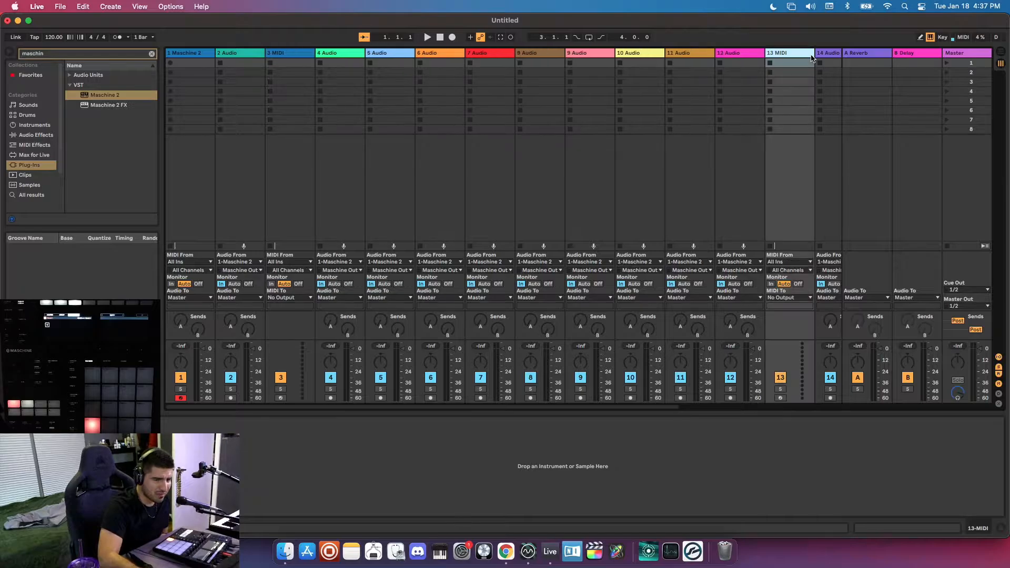
click(285, 55)
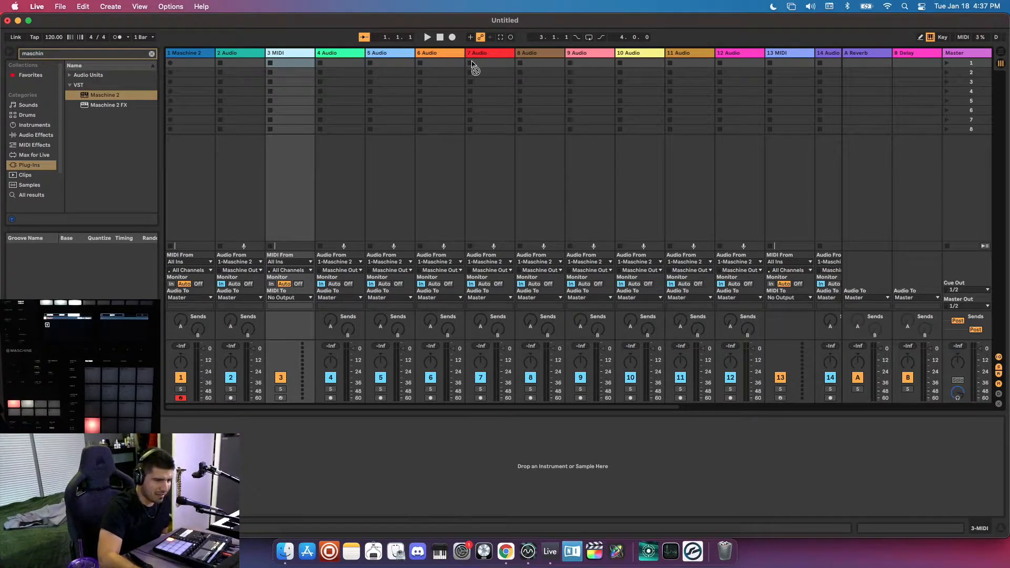
drag(623, 46, 760, 66)
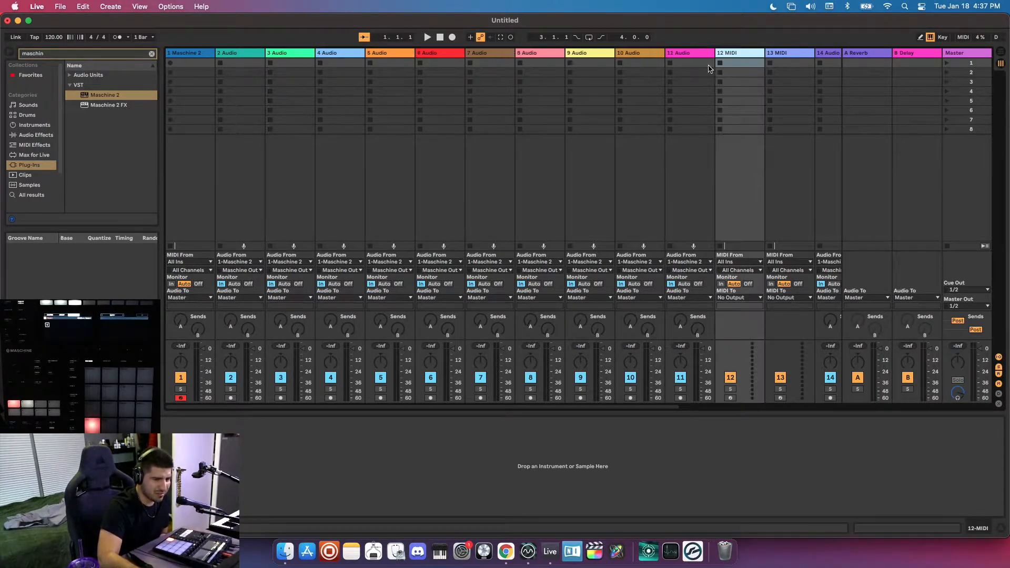
Move the two MIDI tracks further toward the end of the set, to positions 16 and 18.
scroll(651, 78, right, 5)
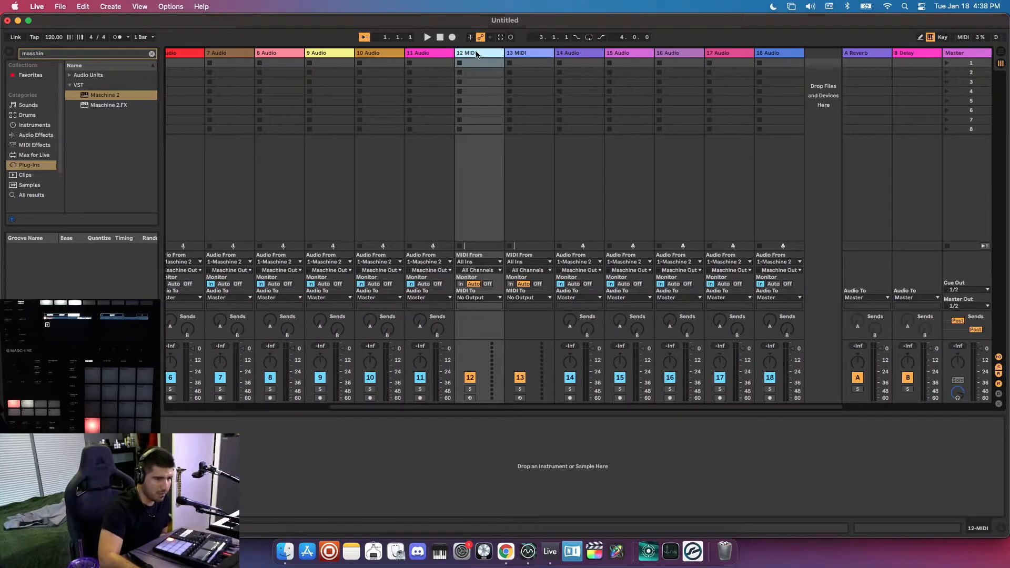
drag(476, 55, 702, 60)
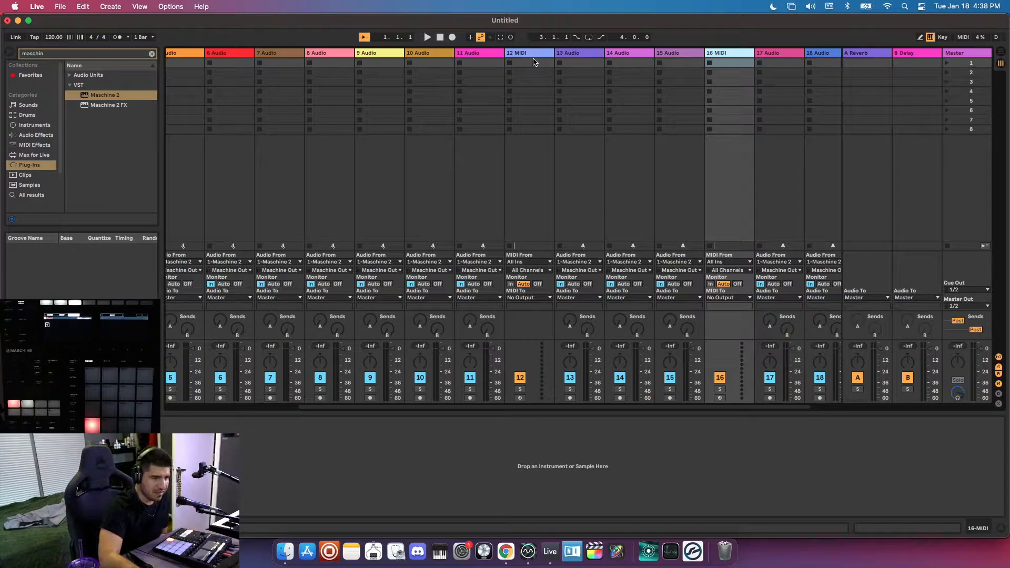
drag(524, 55, 819, 54)
scroll(741, 82, left, 3)
scroll(740, 81, right, 3)
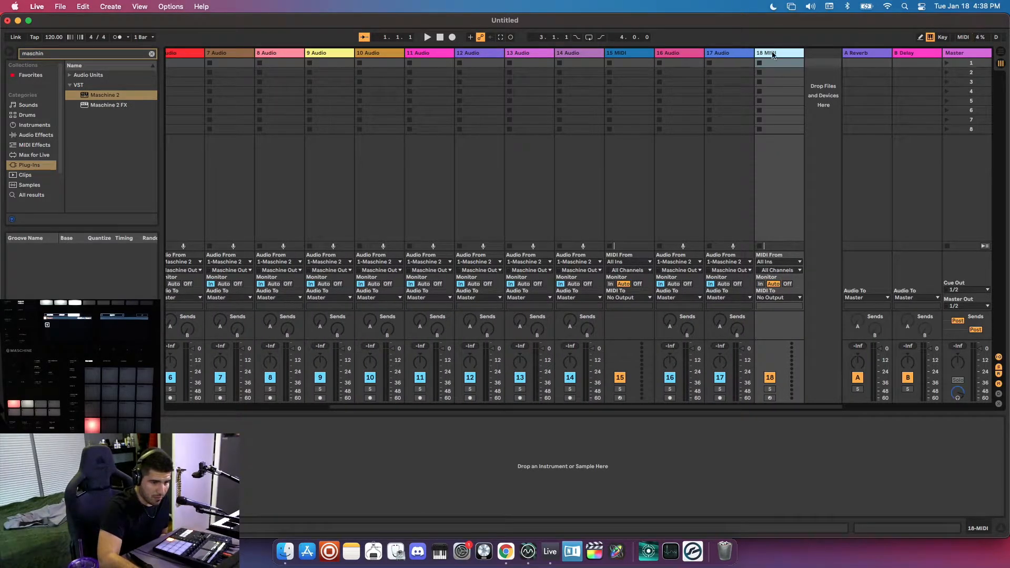
mouse_move(772, 55)
mouse_down()
mouse_move(717, 61)
mouse_move(772, 55)
mouse_up()
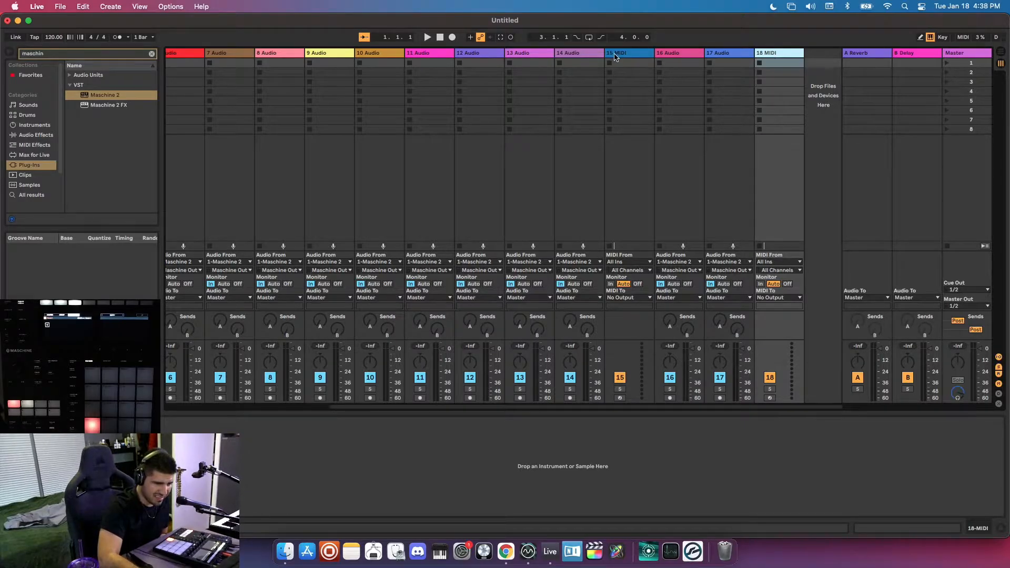
drag(613, 56, 690, 57)
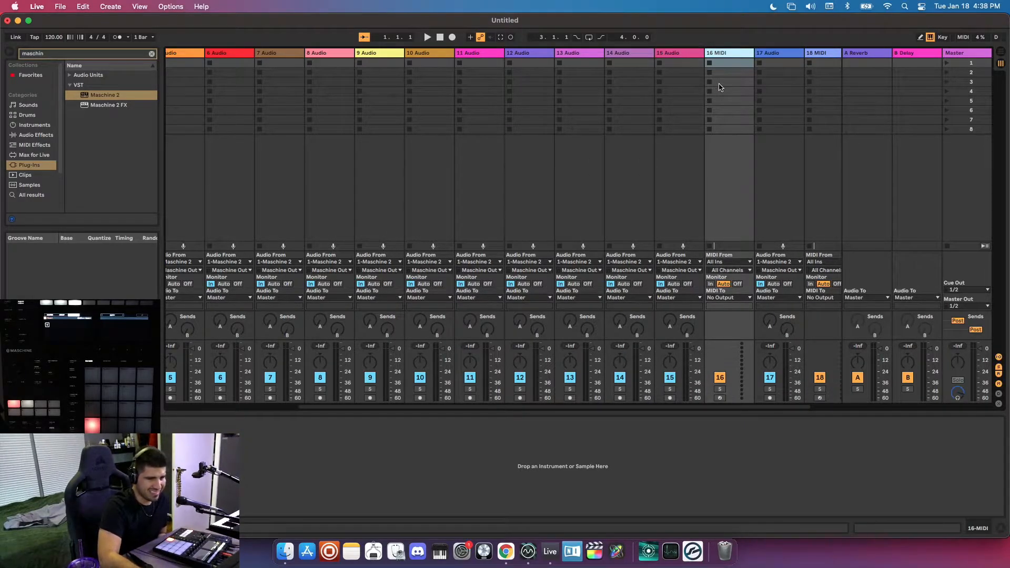
scroll(661, 79, right, 1)
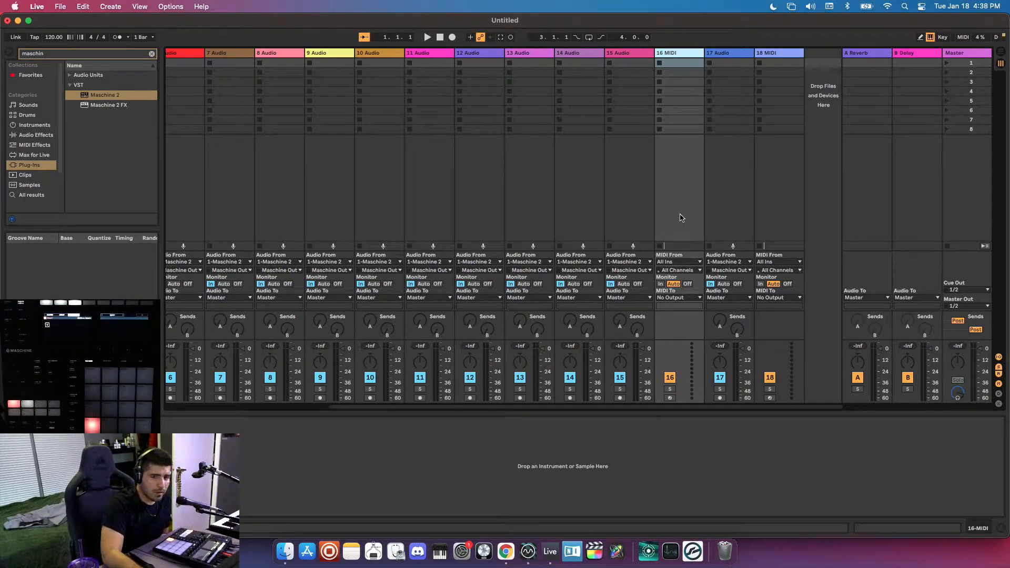
Set MIDI track 16 to receive from Dubler2 on Ch. 10 with monitoring set to In.
click(673, 262)
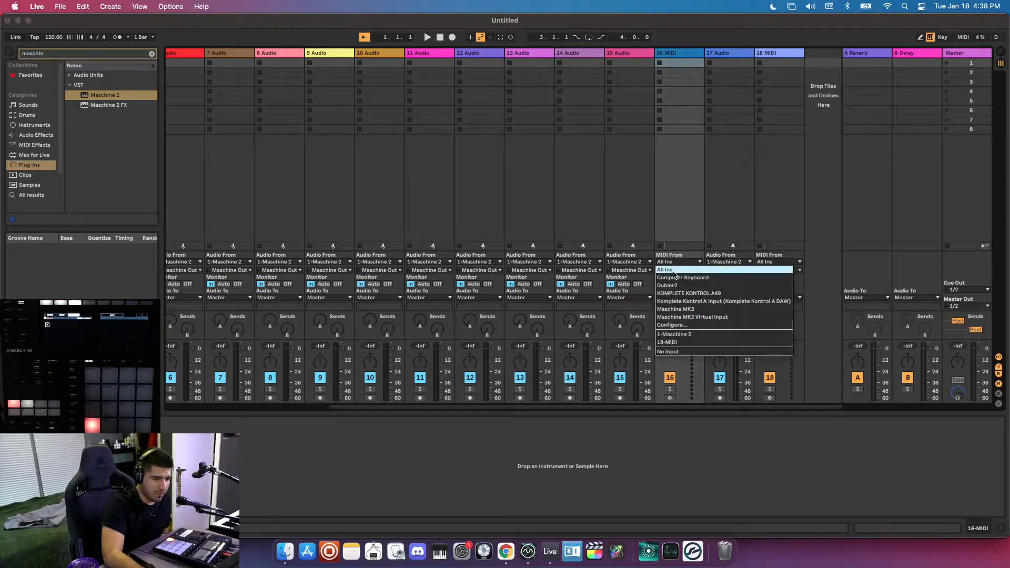
click(675, 285)
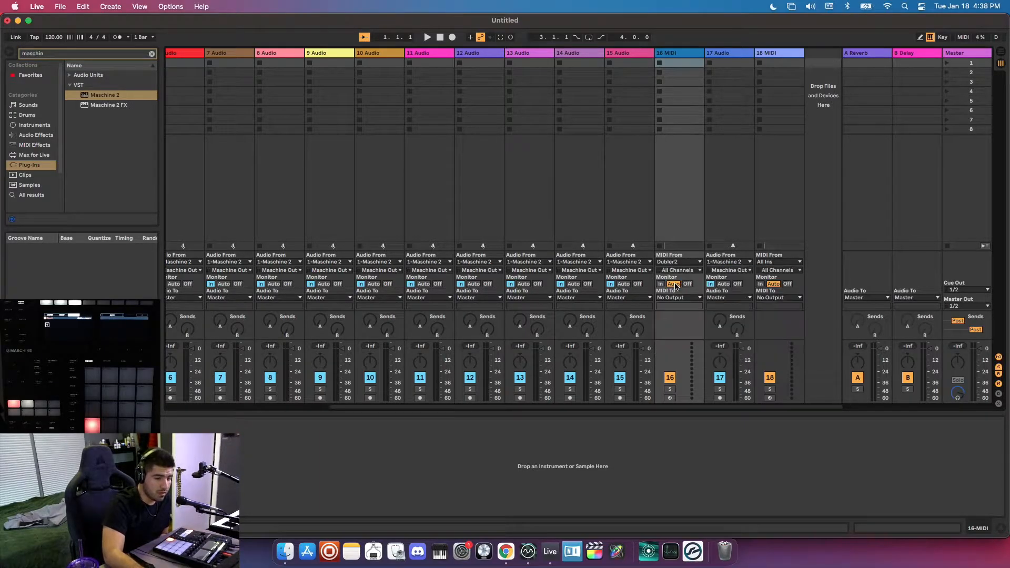
click(675, 271)
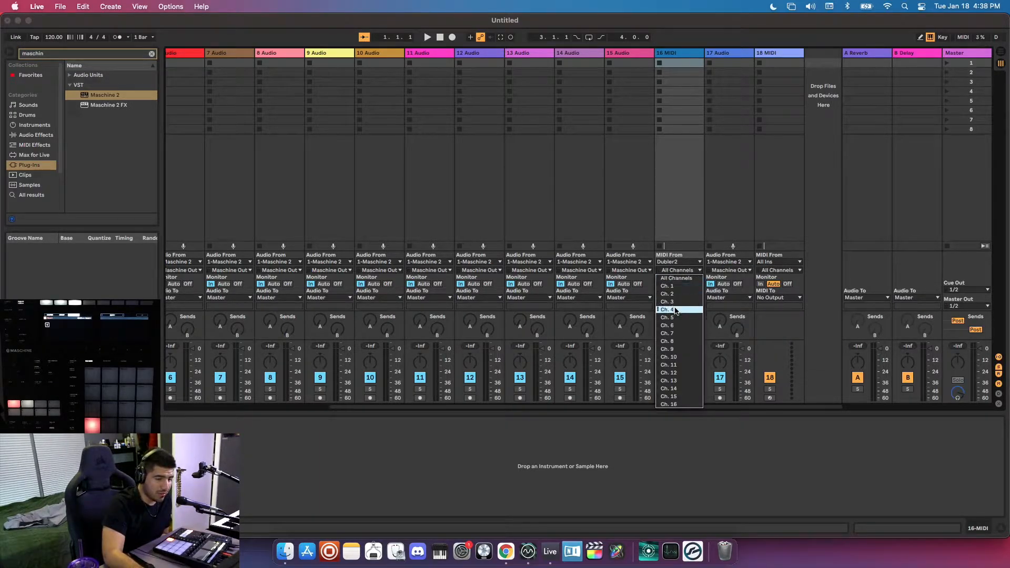
click(680, 358)
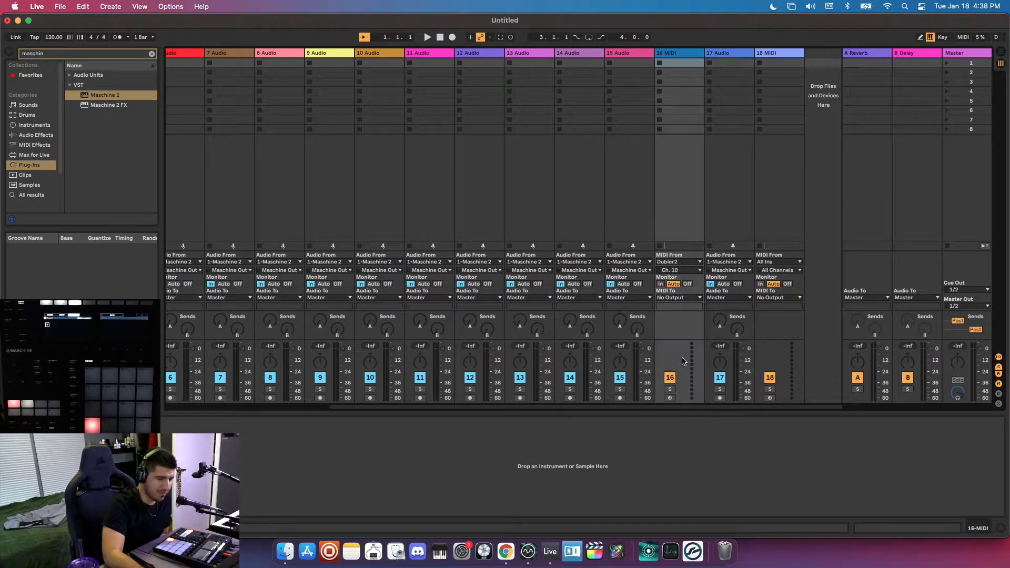
click(661, 284)
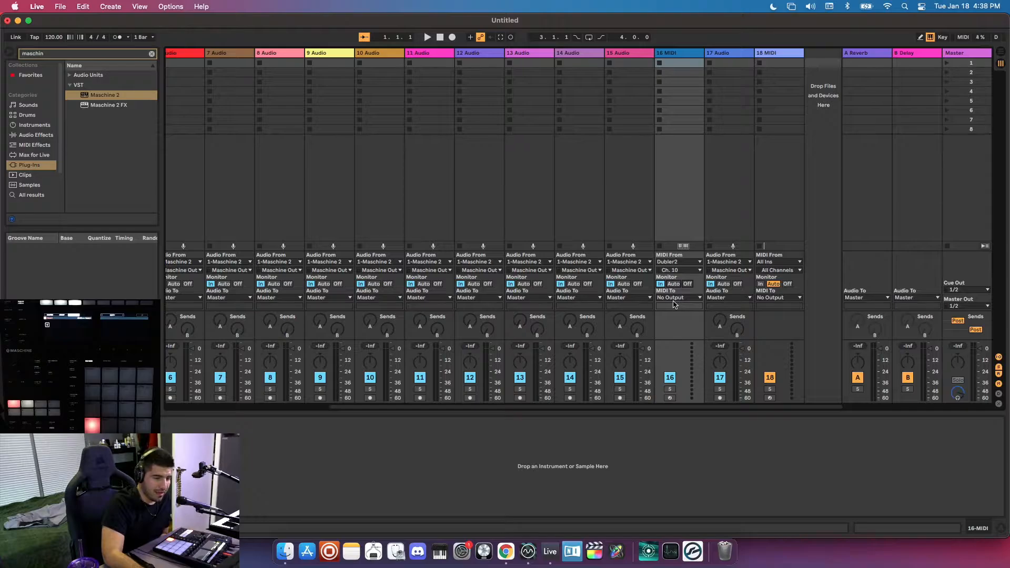
Route MIDI track 16's output to 1-Maschine 2 on channel 10-Maschine 2.
click(673, 298)
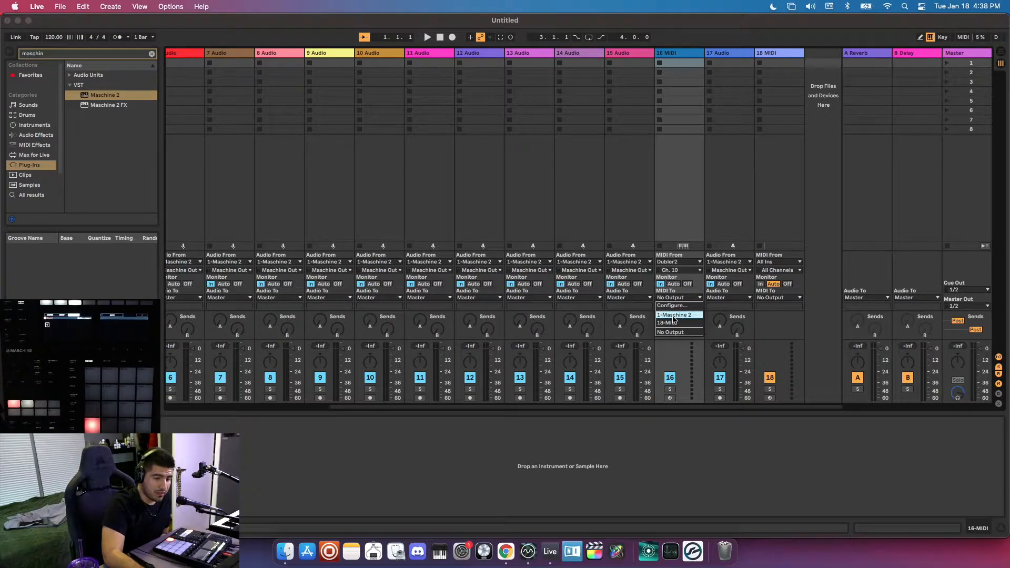
click(673, 315)
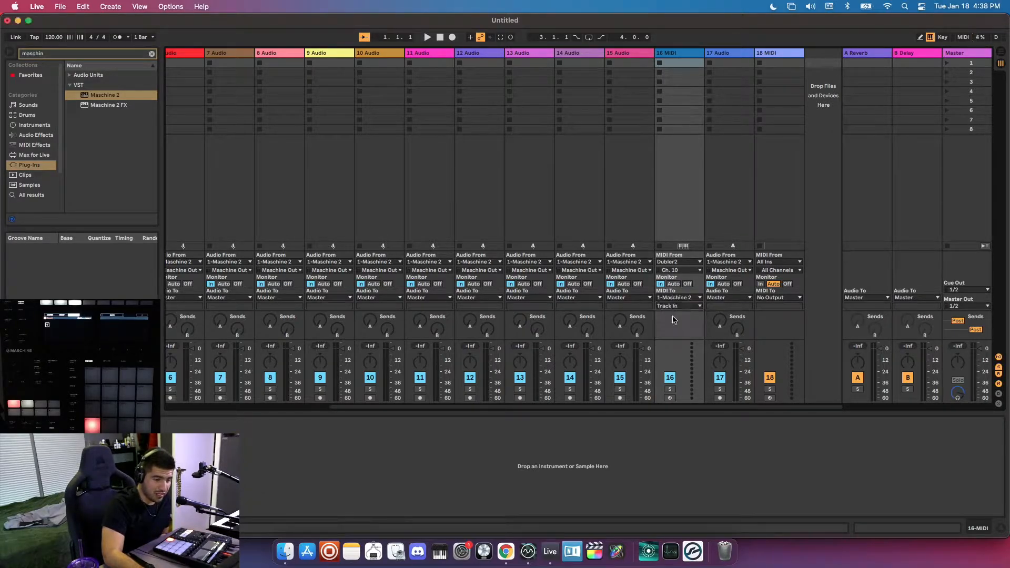
click(671, 307)
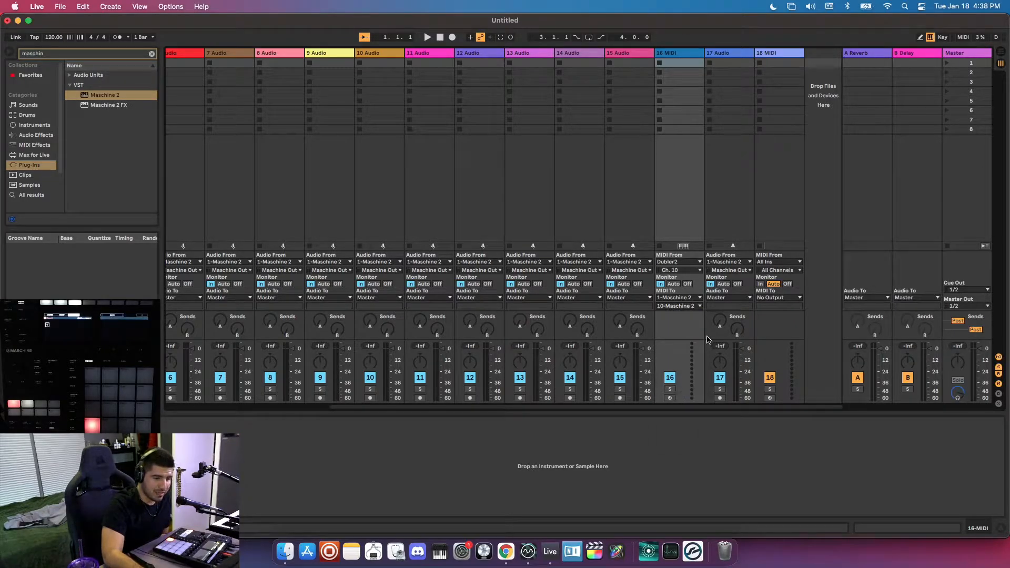
Set MIDI track 18 to receive from Dubler2 on Ch. 1 with monitoring set to In.
click(782, 234)
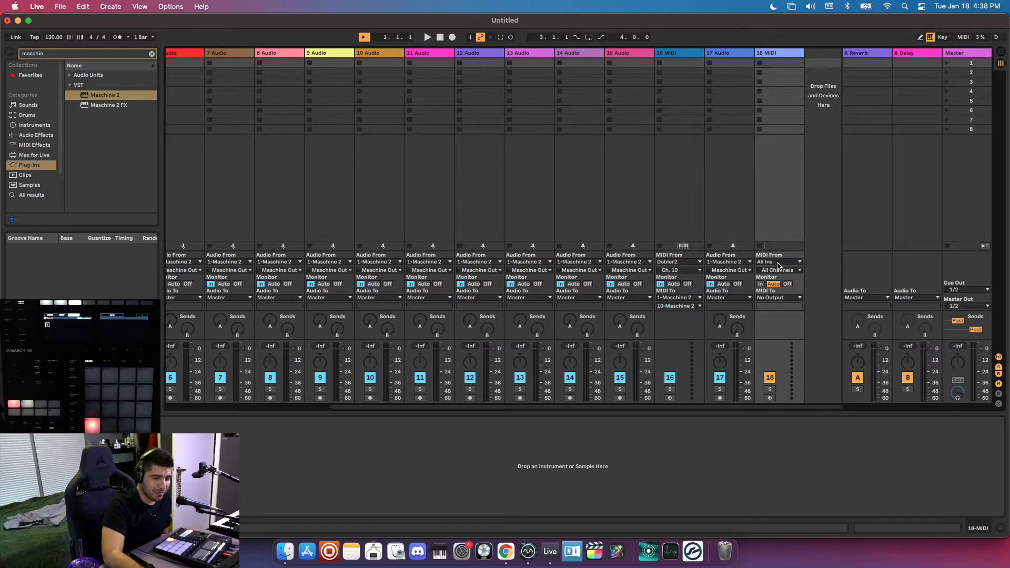
click(776, 263)
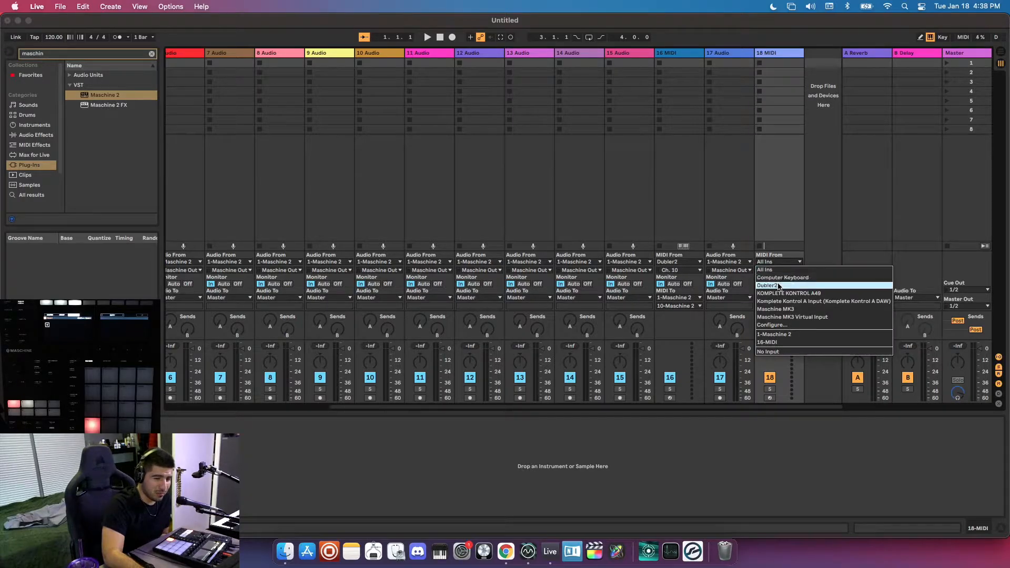
click(778, 277)
click(777, 270)
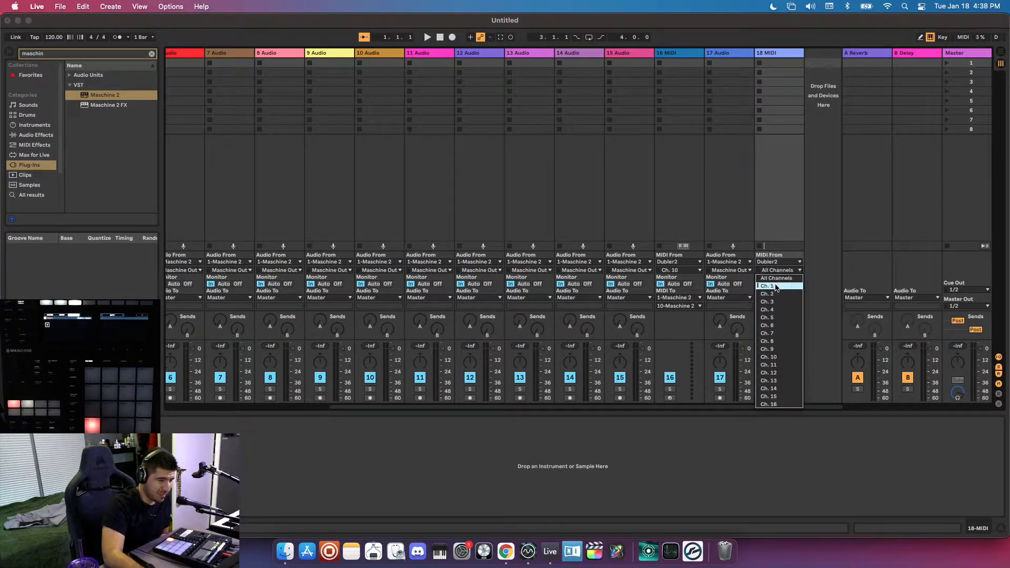
click(776, 286)
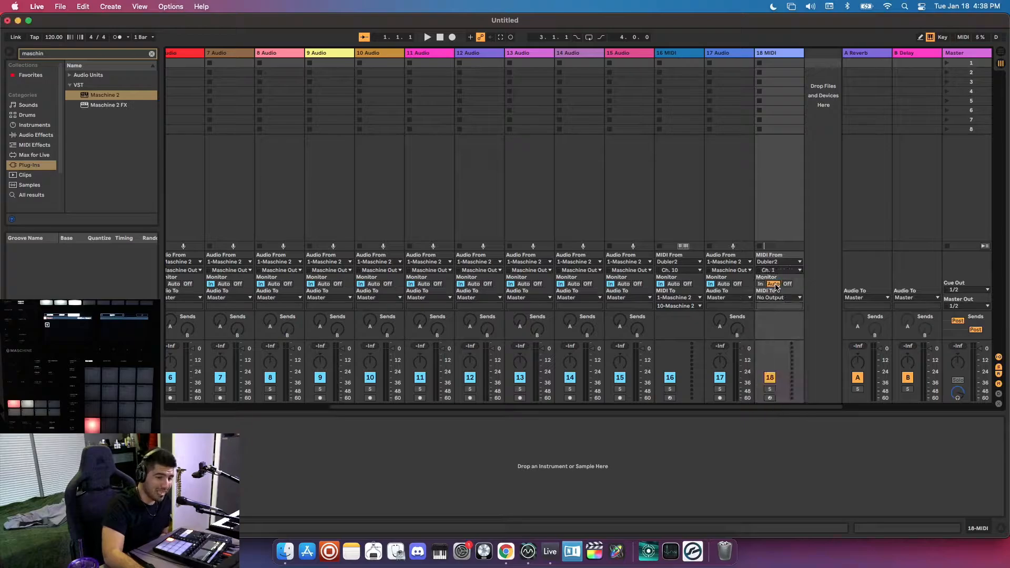
click(760, 284)
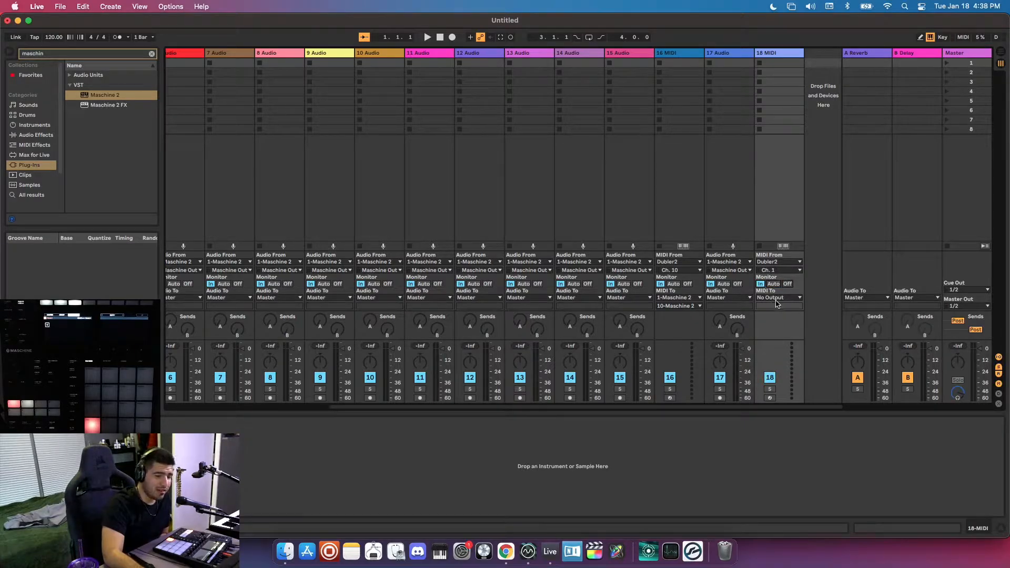
Route MIDI track 18's output to 1-Maschine 2 on channel 1-Maschine 2.
click(778, 298)
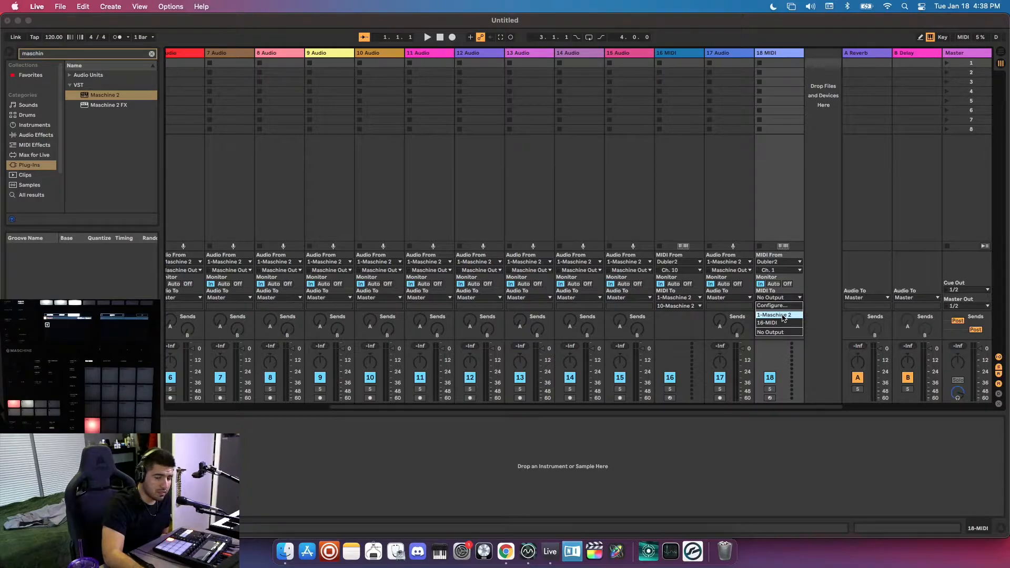
click(783, 315)
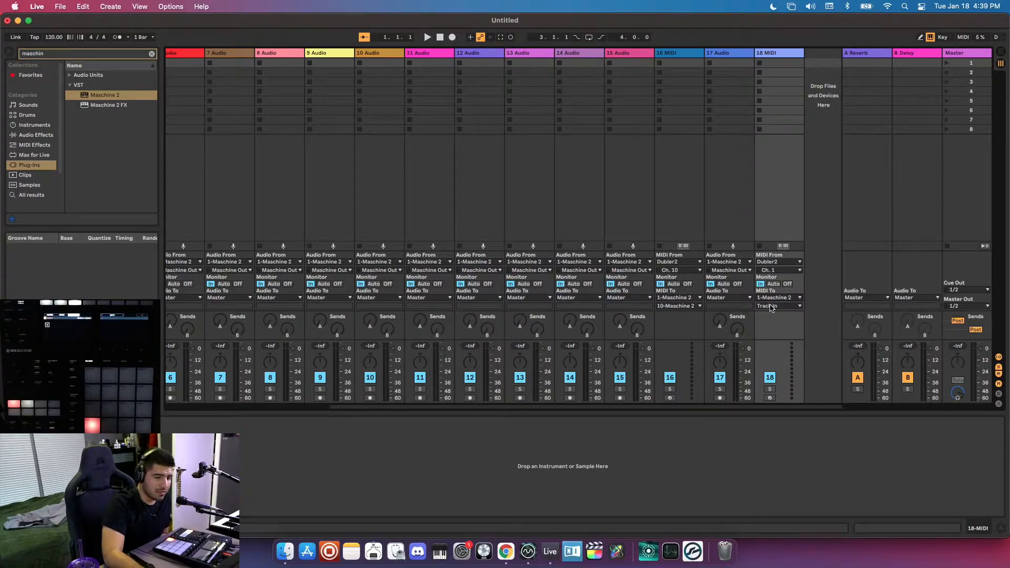
click(770, 307)
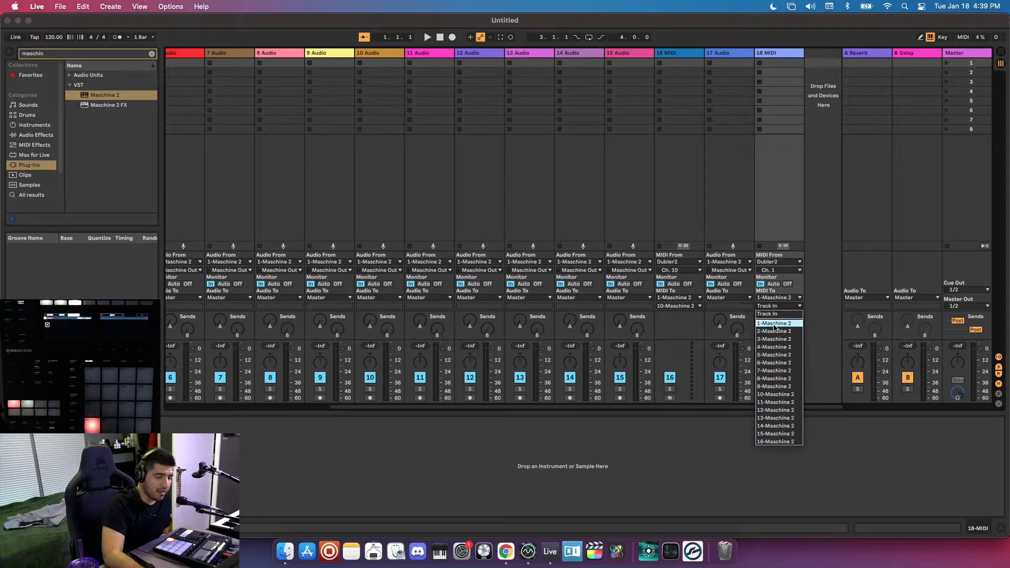
click(774, 324)
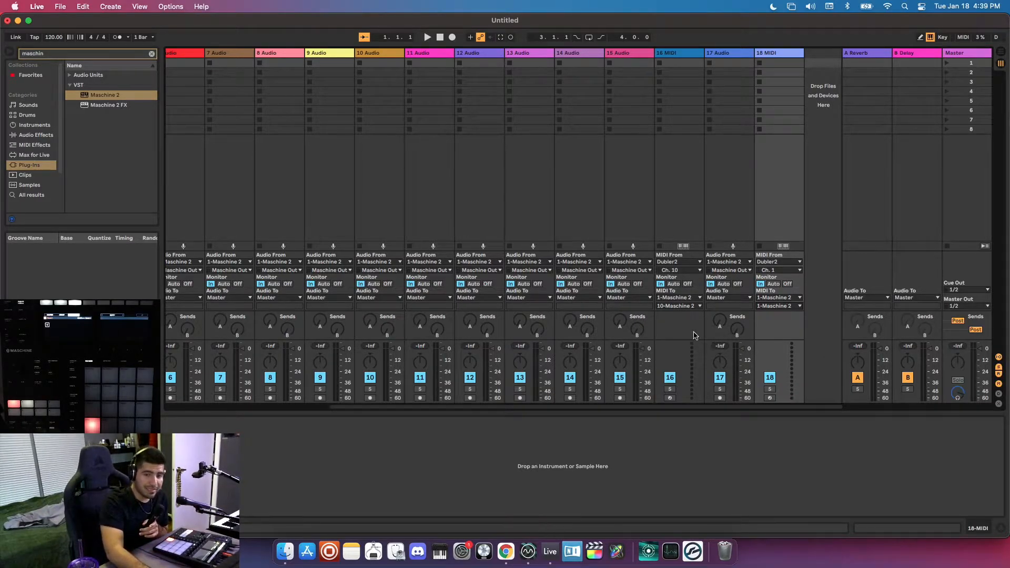
Switch to Dubler 2 and move its window clear of the MIDI tracks to view its triggers and pitch detection.
click(527, 551)
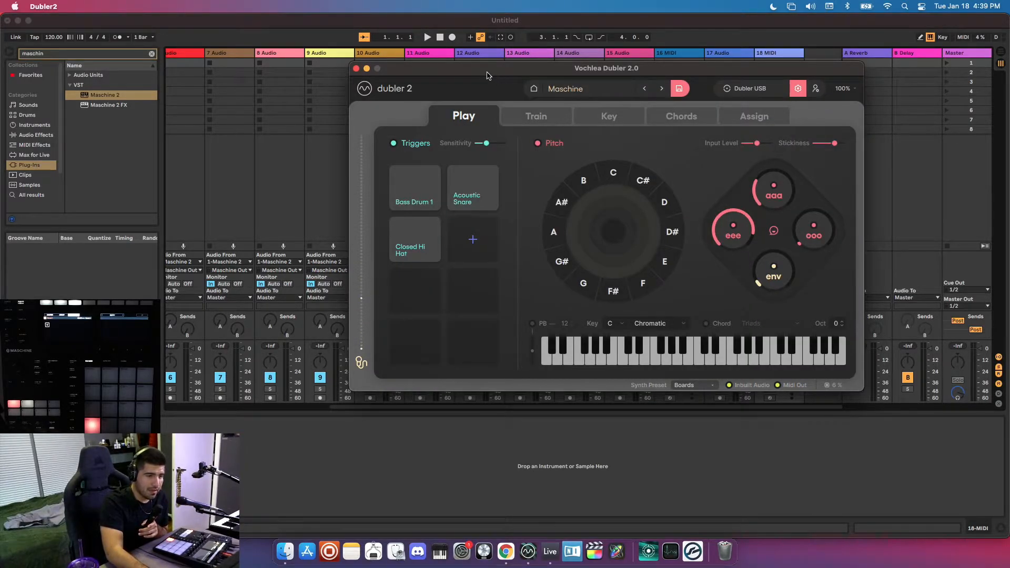
drag(487, 75, 264, 64)
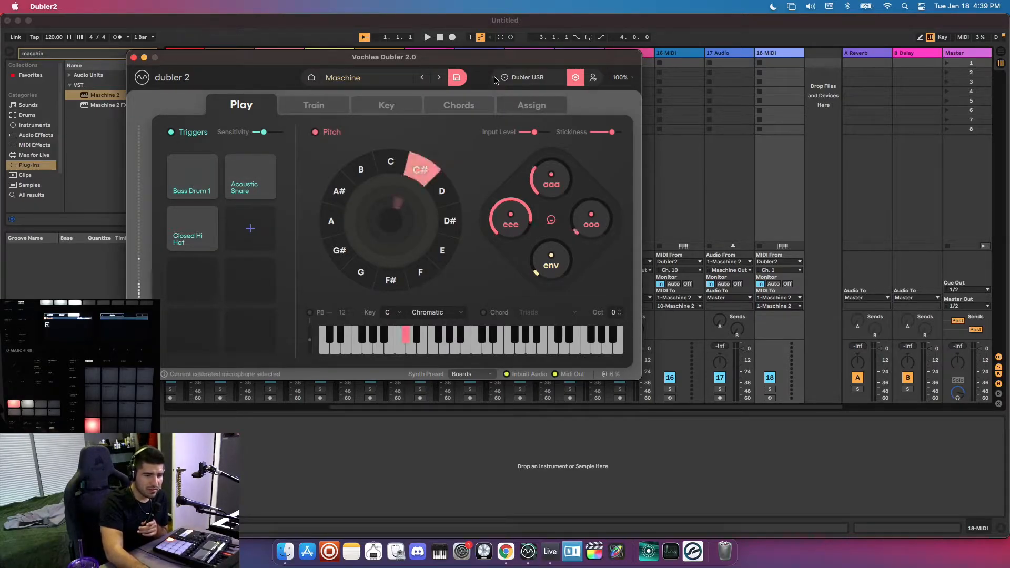
drag(471, 63, 357, 26)
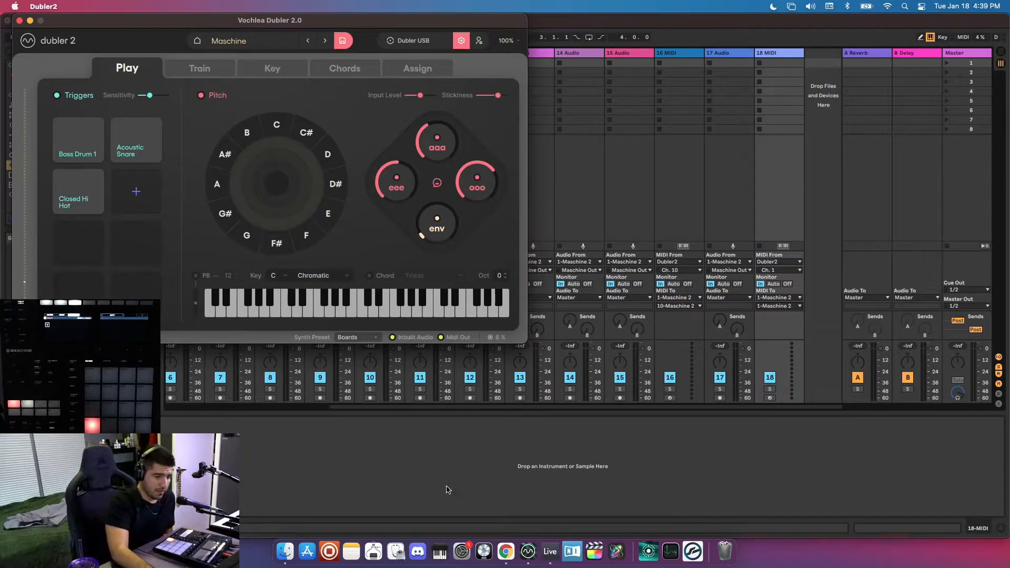
Switch back to Ableton Live, set the Maschine 2 track's monitoring to In and open the Maschine 2 plug-in window.
click(391, 467)
scroll(346, 273, left, 5)
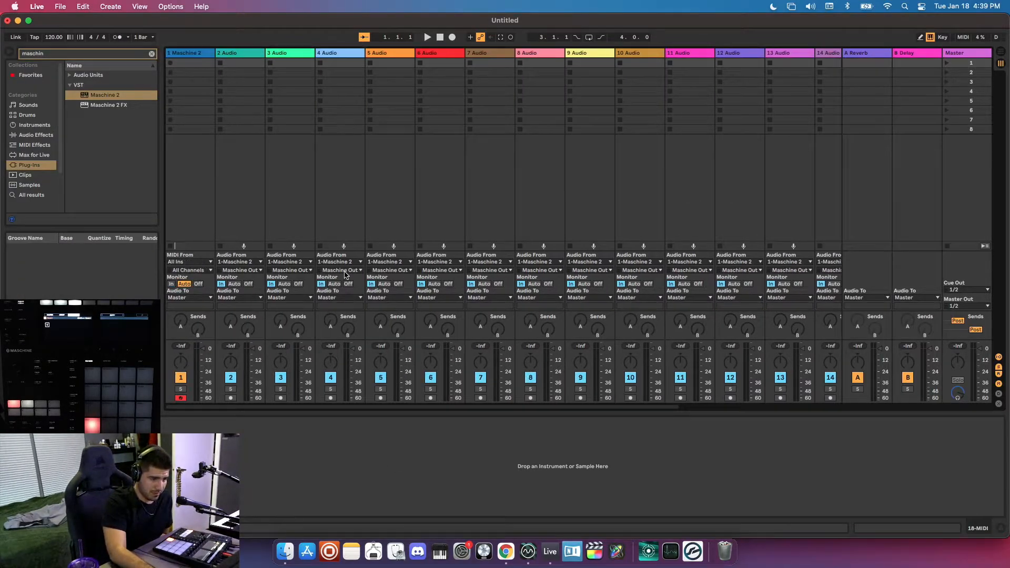
click(190, 198)
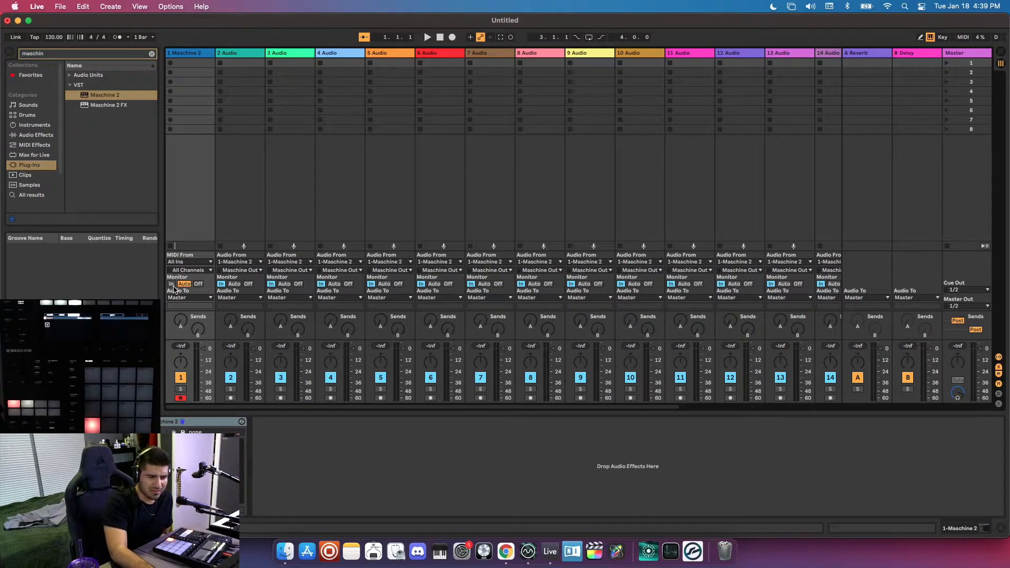
click(172, 284)
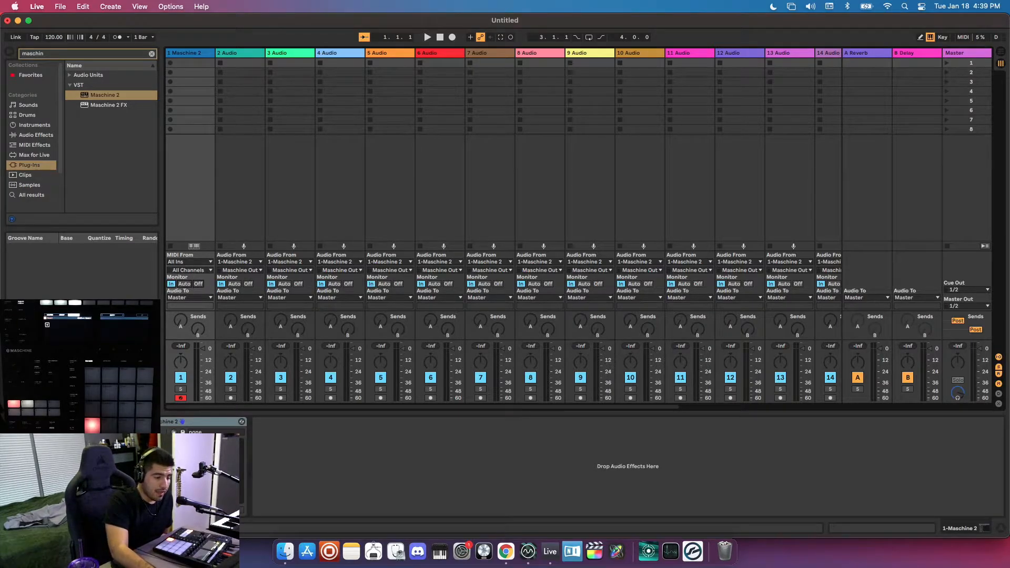
click(142, 421)
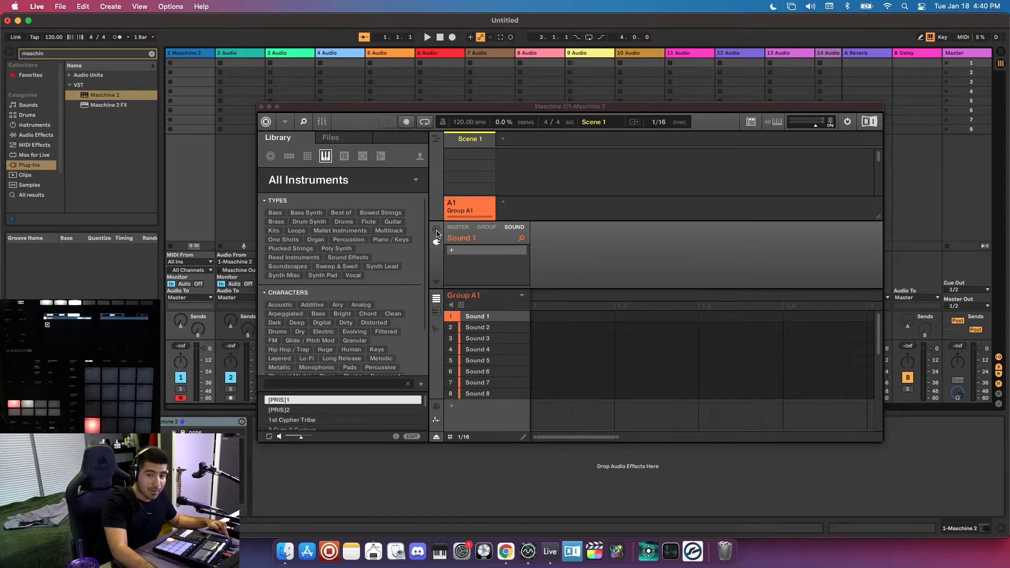
Show the channel properties of Sound 1 in Group A1 and set its audio output destination to Ext. 1.
click(437, 231)
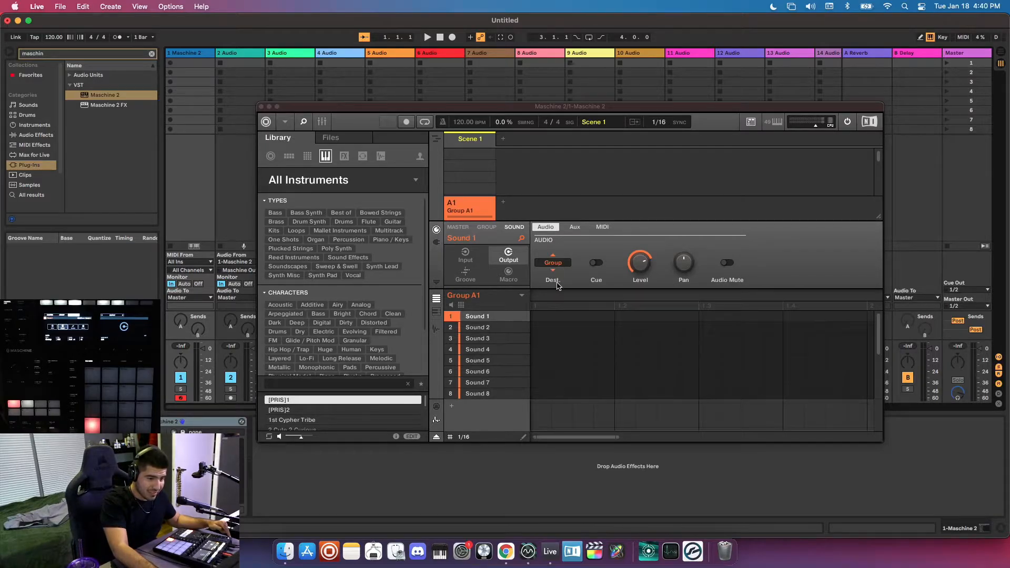
click(555, 263)
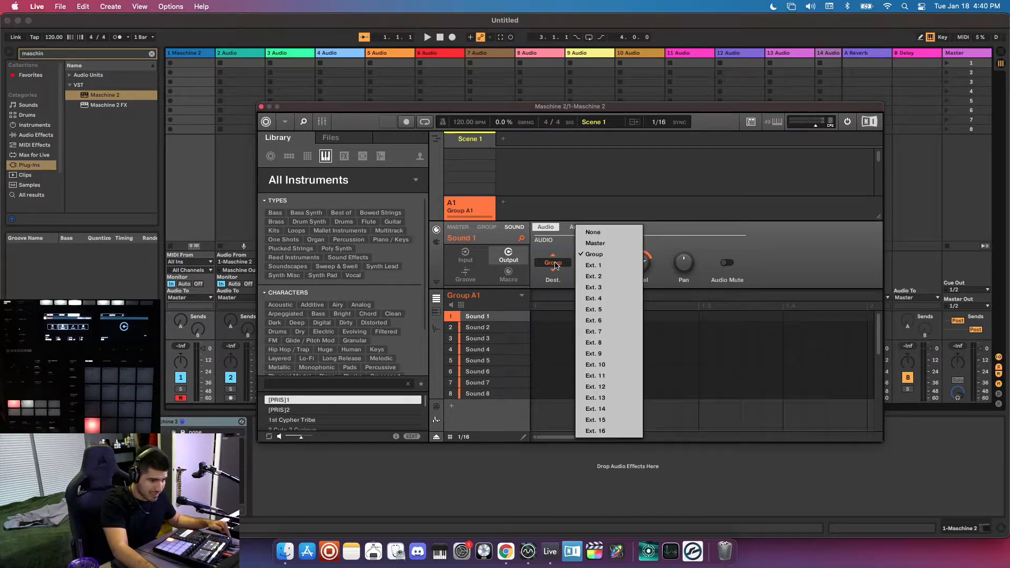
click(602, 267)
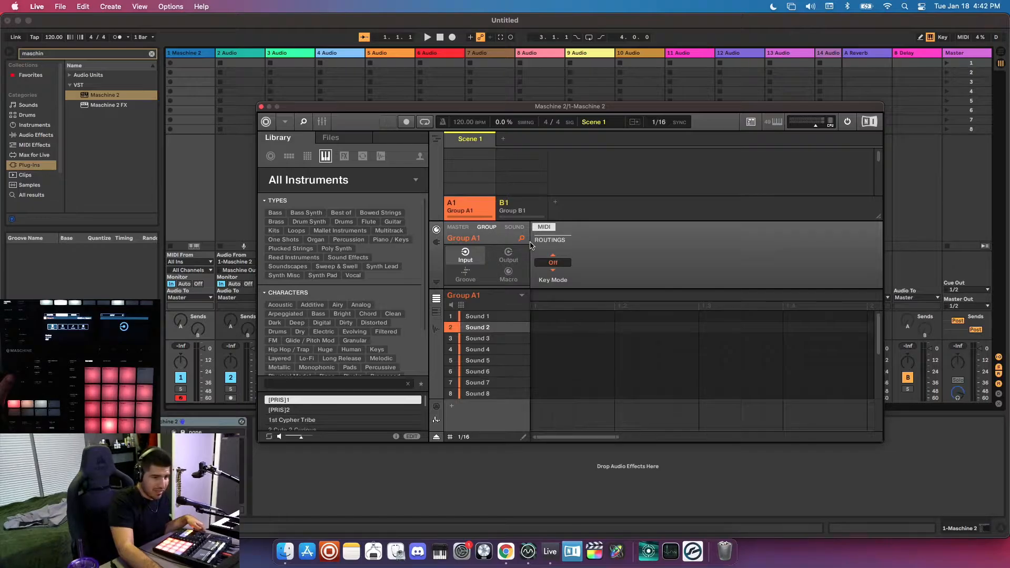
Set Group A1's MIDI input to Manual key mode with Host as the source and channel 10.
click(554, 262)
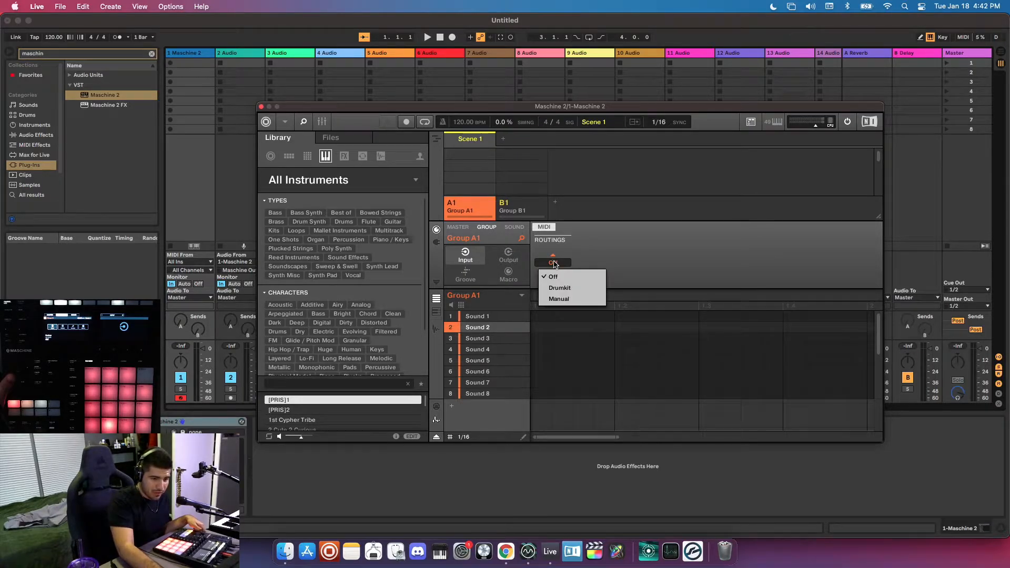
click(561, 300)
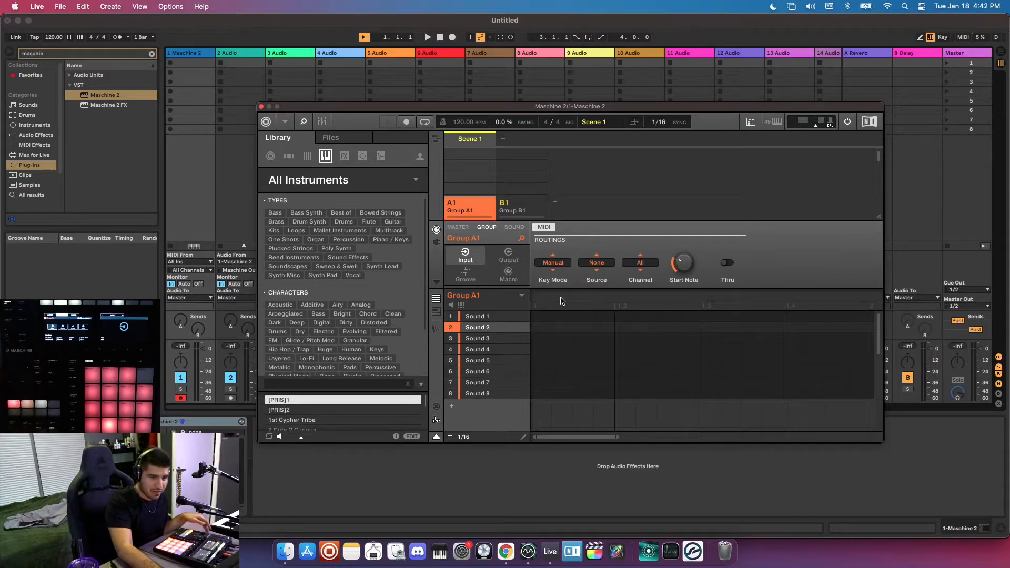
click(595, 263)
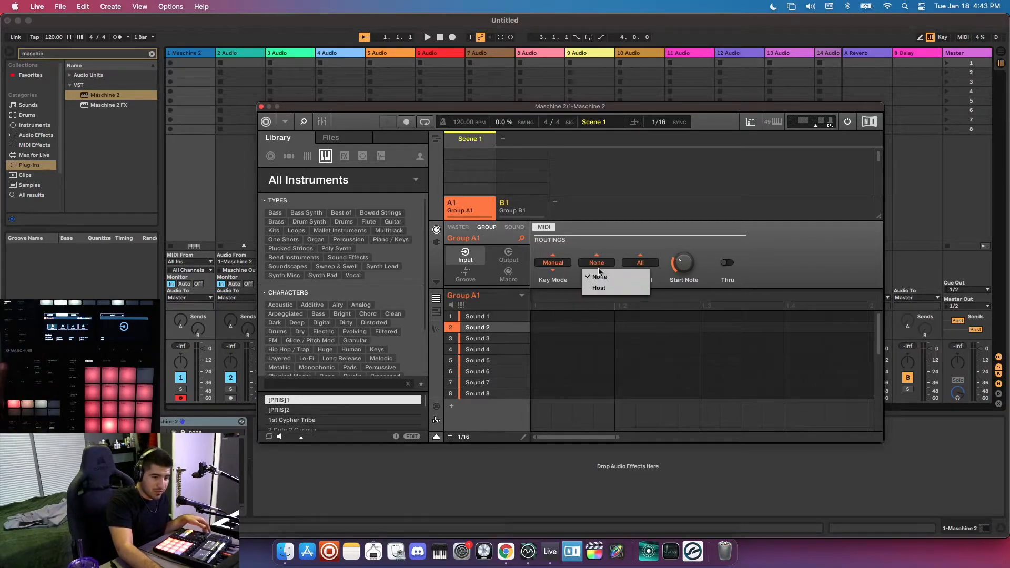
click(603, 288)
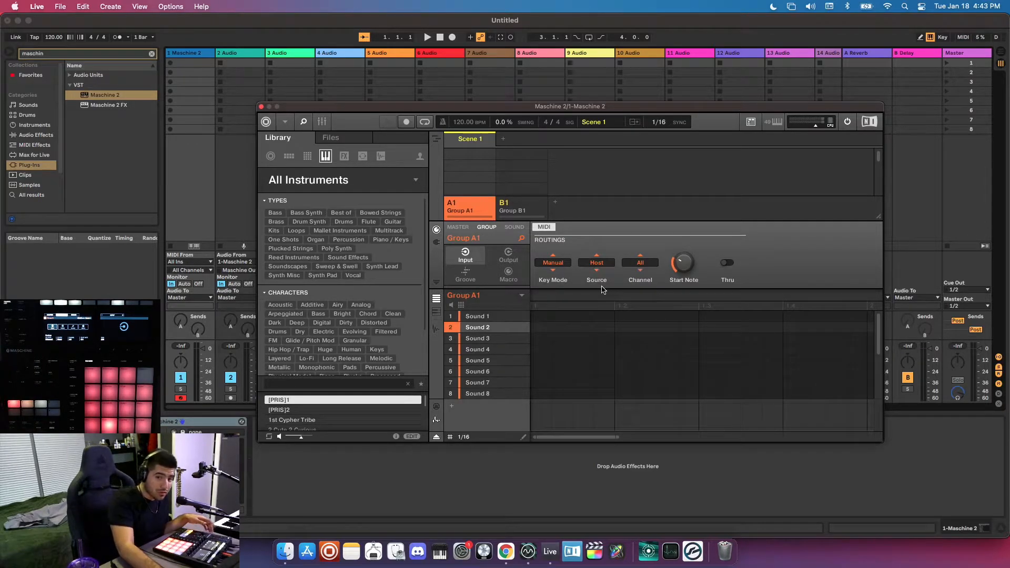
click(640, 263)
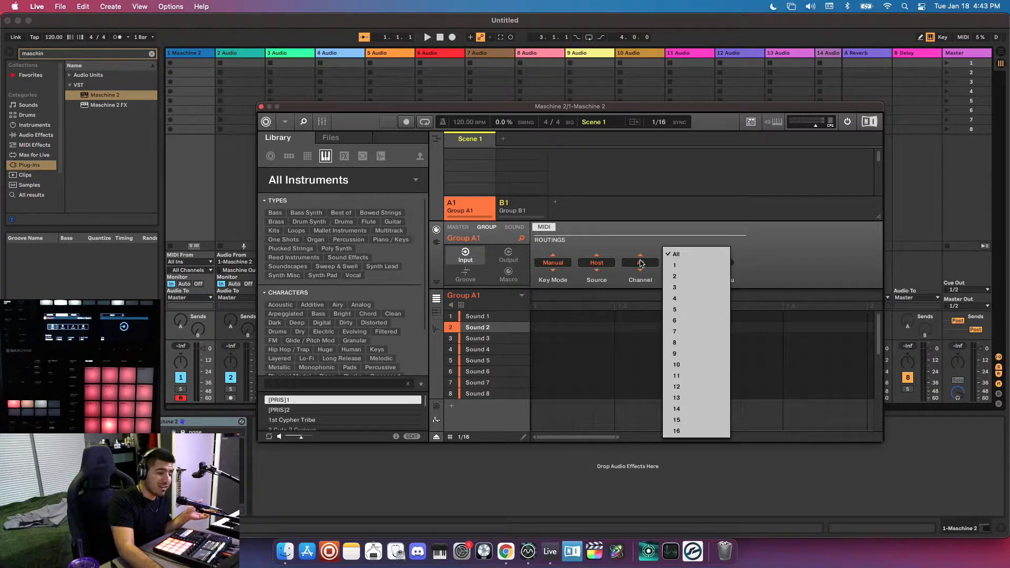
click(680, 367)
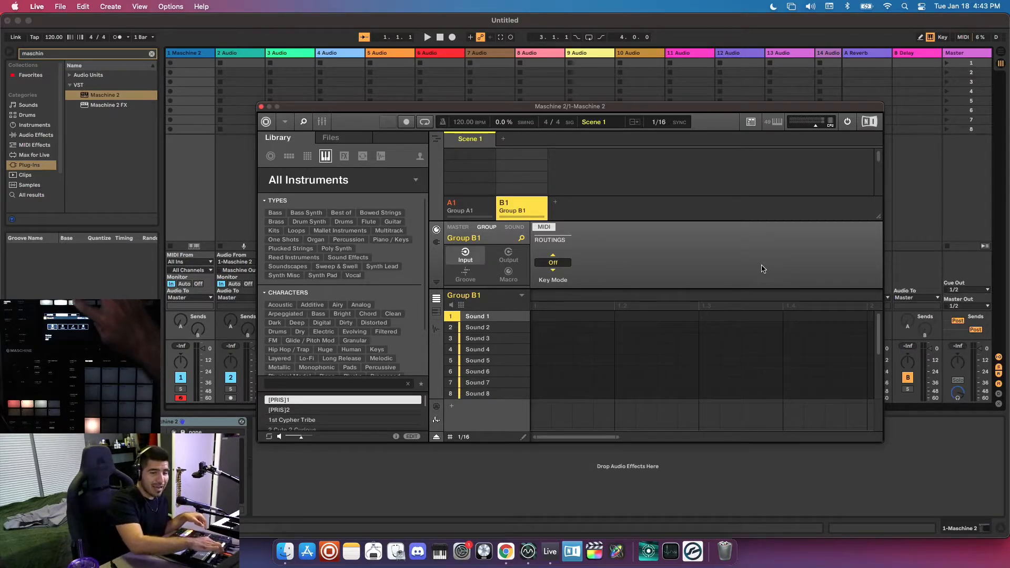
Set the MIDI input of Sound 1 in Group B1 to source Host on channel 1.
click(514, 228)
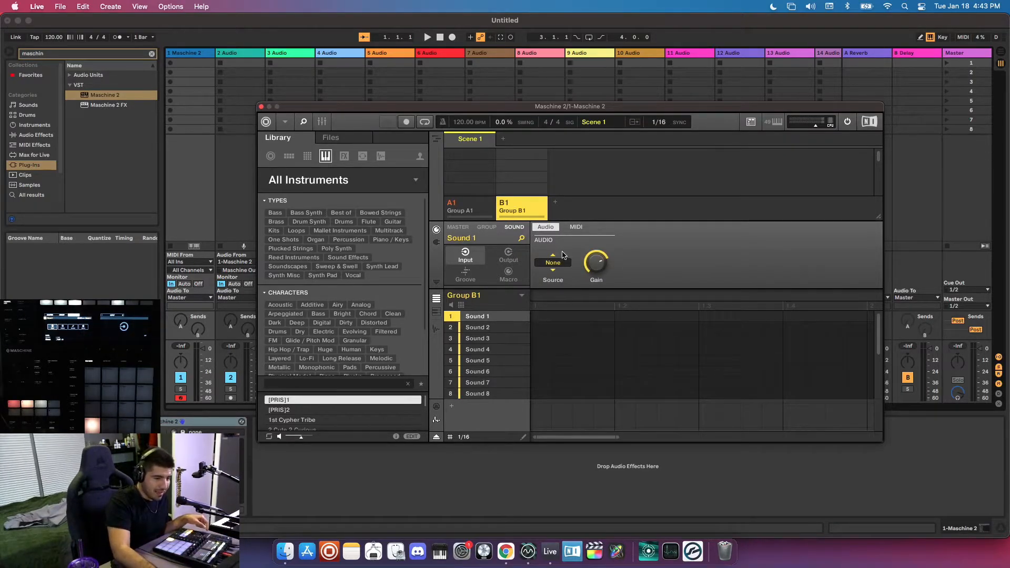
click(575, 227)
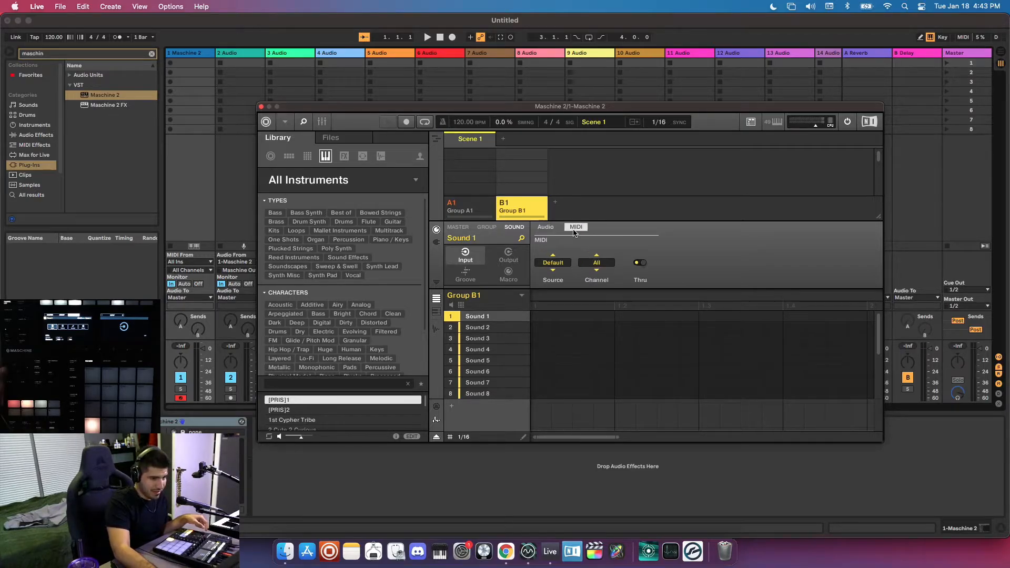
click(555, 263)
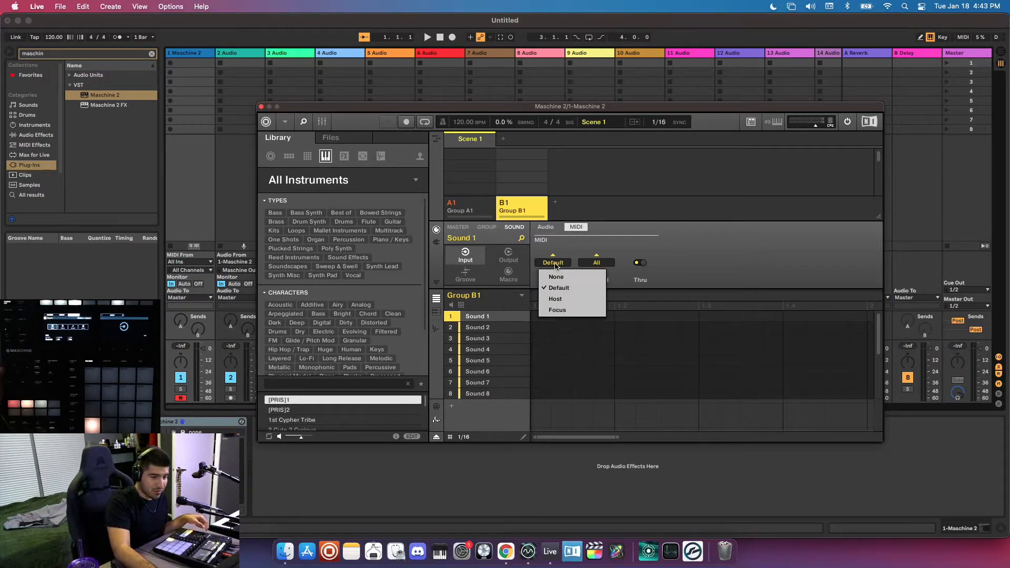
click(558, 299)
click(602, 269)
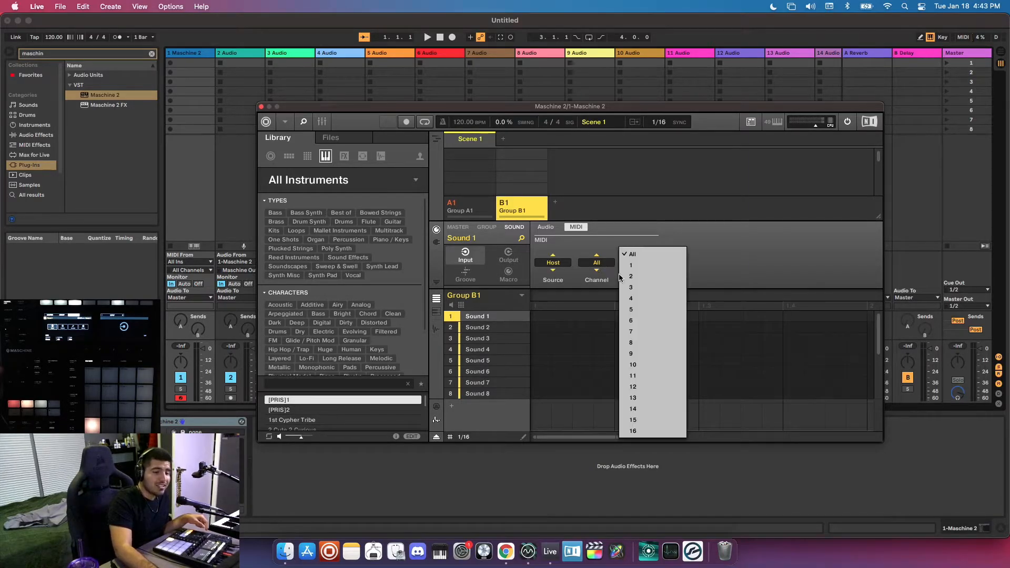
click(638, 267)
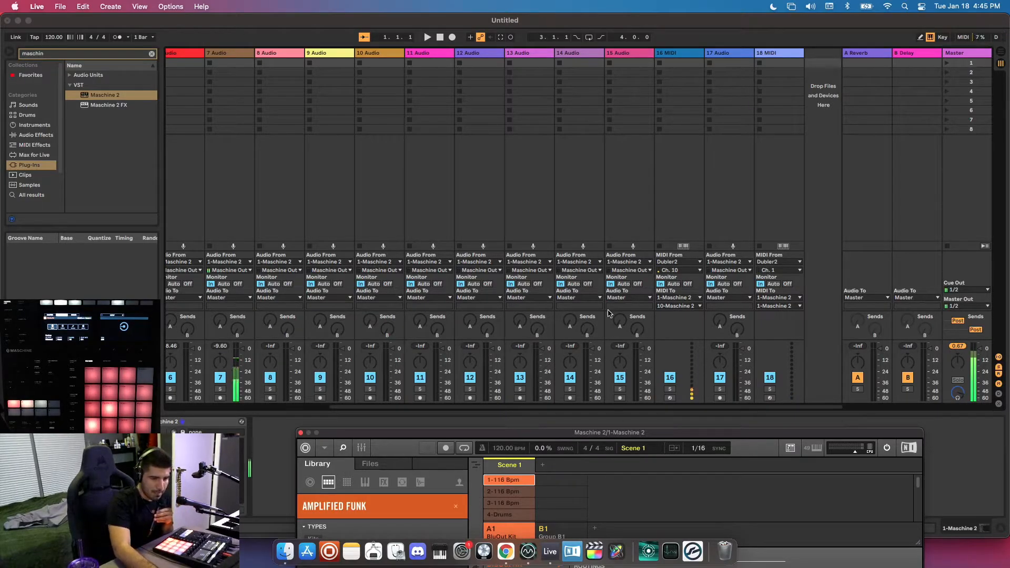
Move the Maschine 2 plug-in window up over the mixer so its whole interface fits on screen.
scroll(608, 315, left, 2)
scroll(608, 316, left, 10)
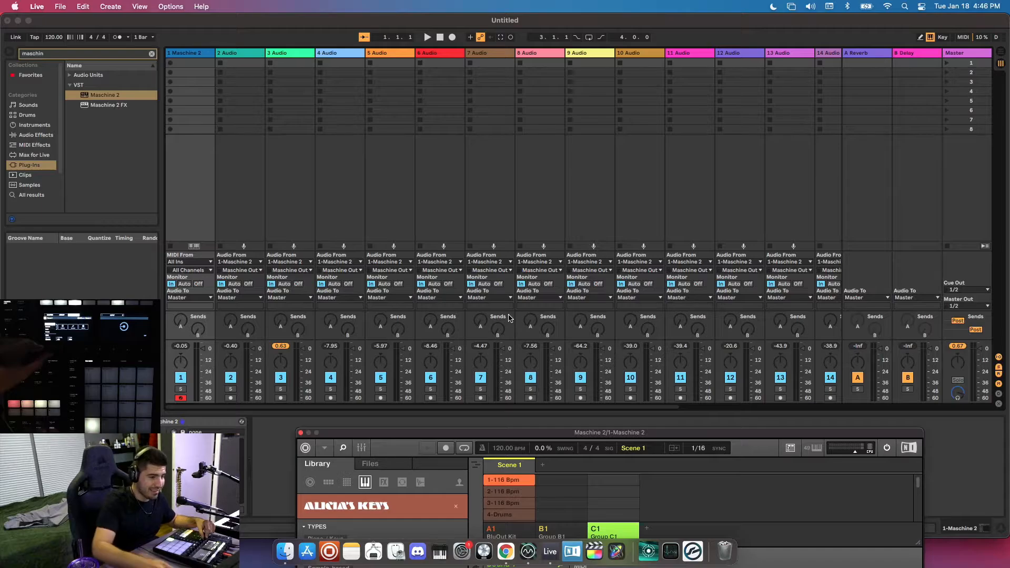
drag(599, 437, 476, 77)
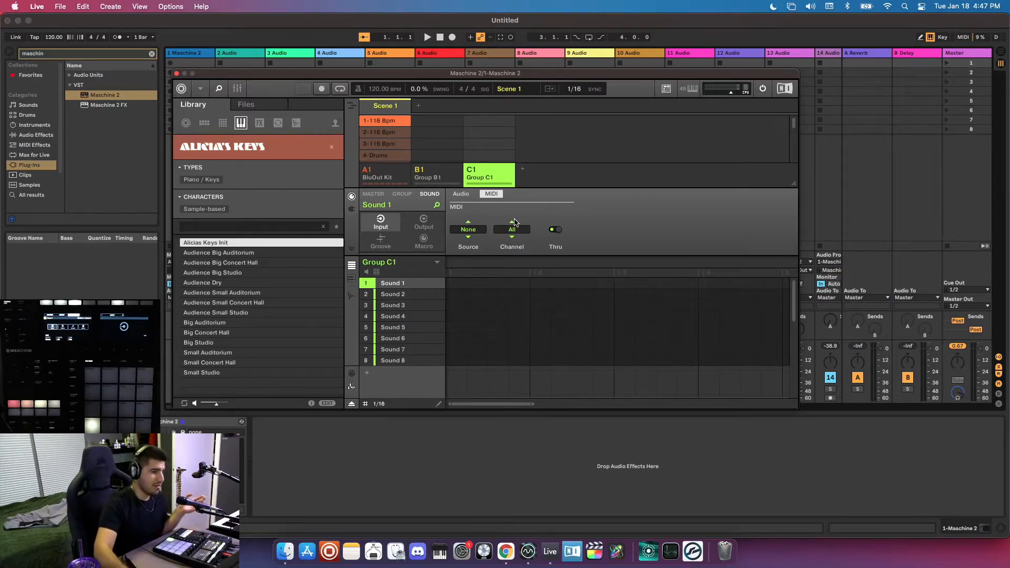
Open the recent Live set Template Machine.als from the Demo Song project.
click(62, 7)
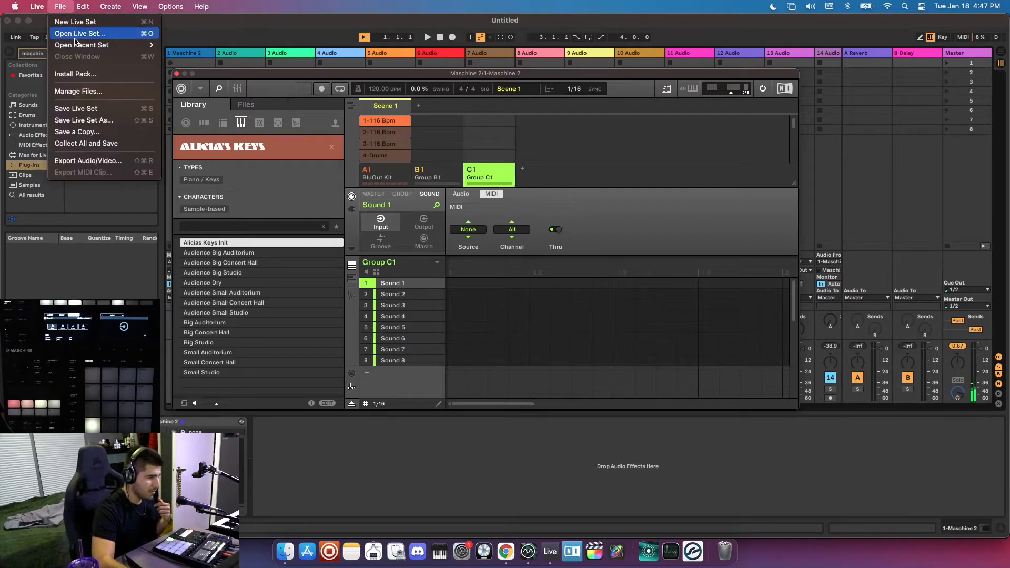
mouse_move(112, 47)
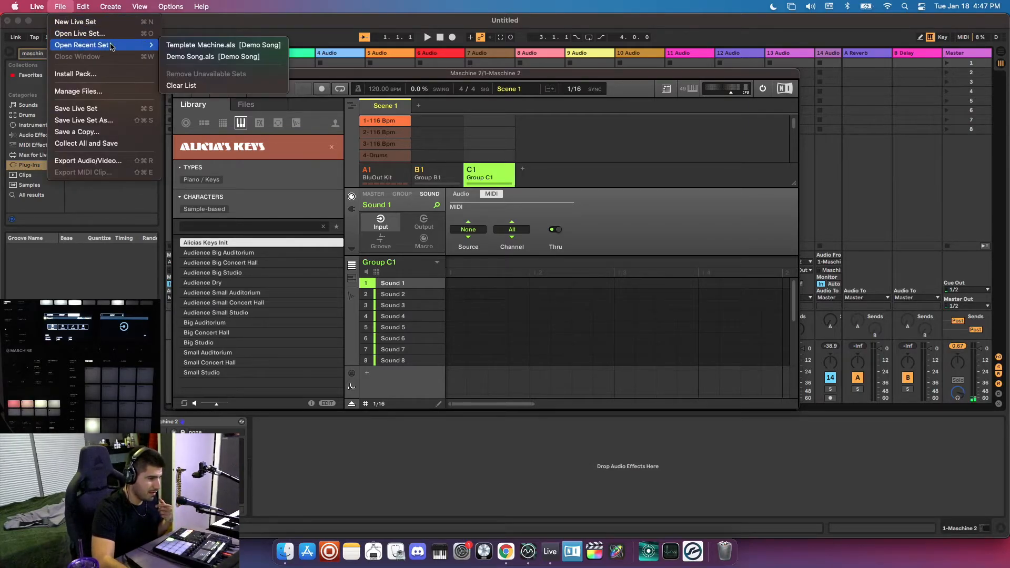
click(202, 45)
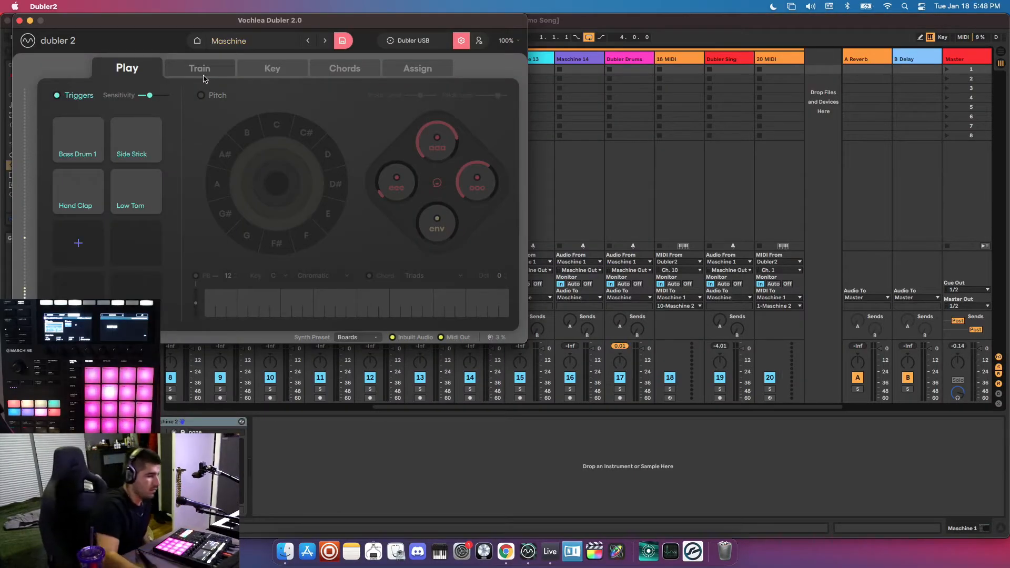
Switch from Dubler 2 back to Ableton Live and examine the template's grouped Maschine tracks and their routing.
click(375, 453)
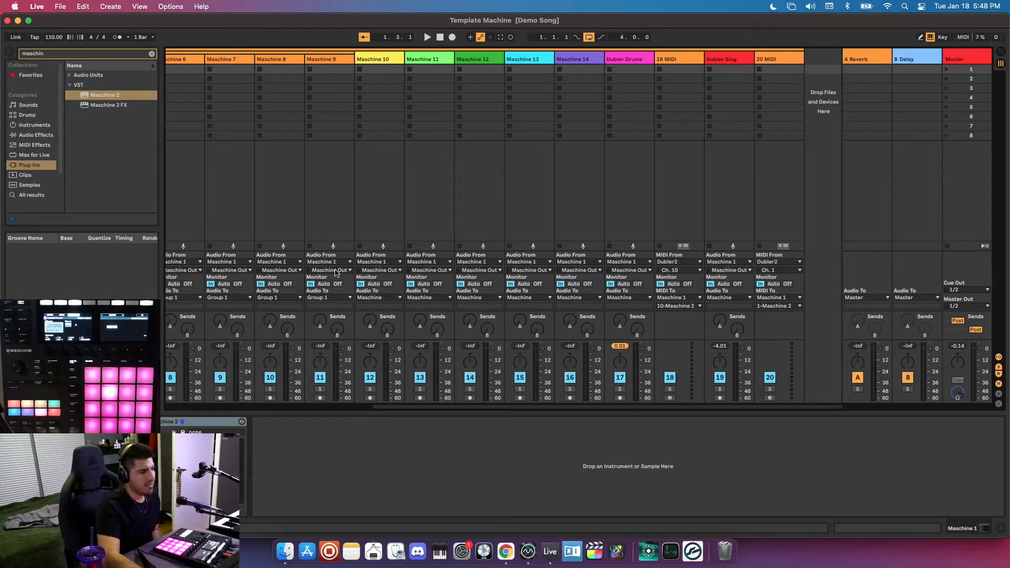
scroll(332, 273, left, 10)
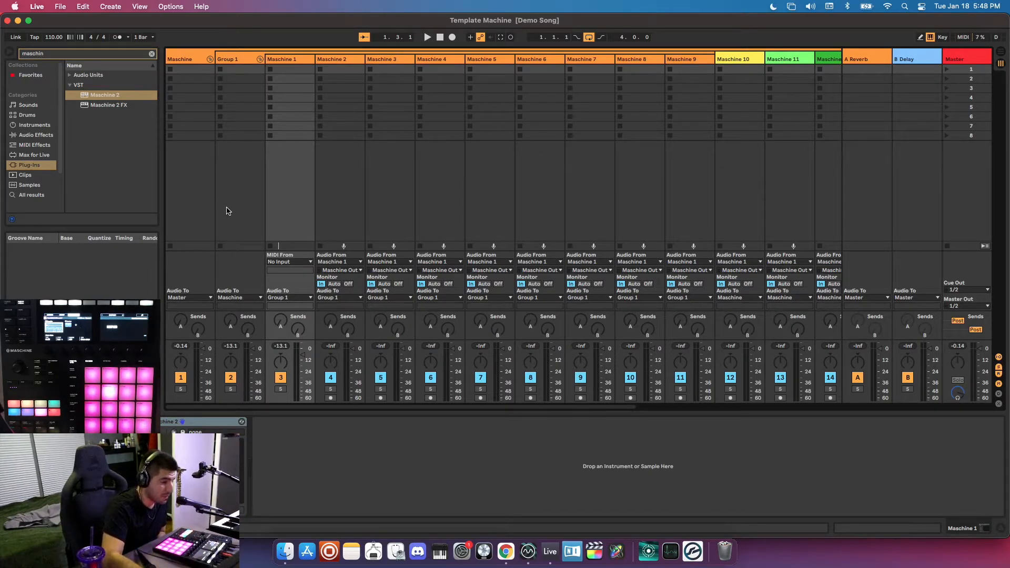
scroll(226, 211, right, 2)
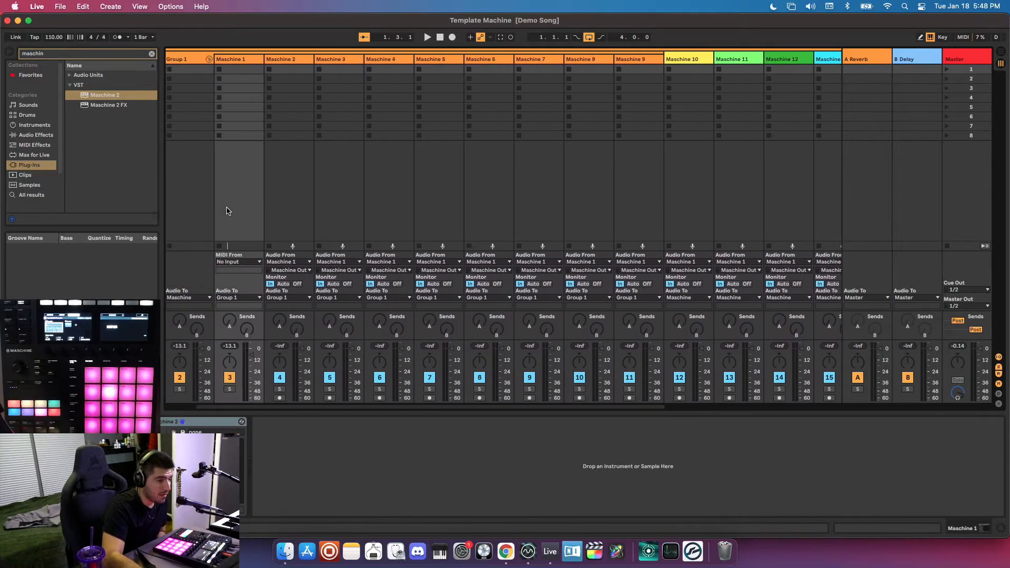
scroll(227, 211, right, 3)
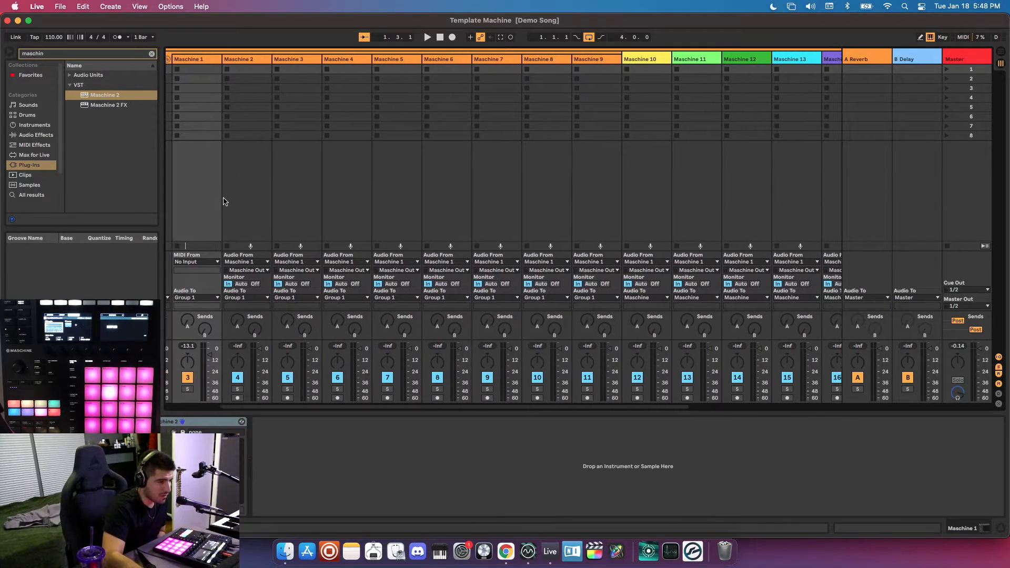
scroll(231, 157, left, 4)
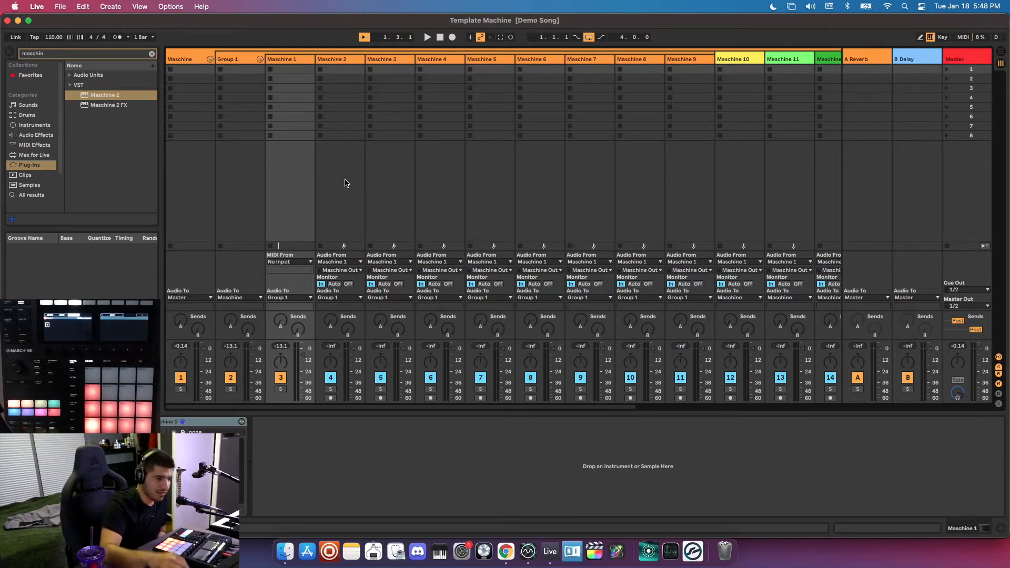
scroll(345, 182, right, 10)
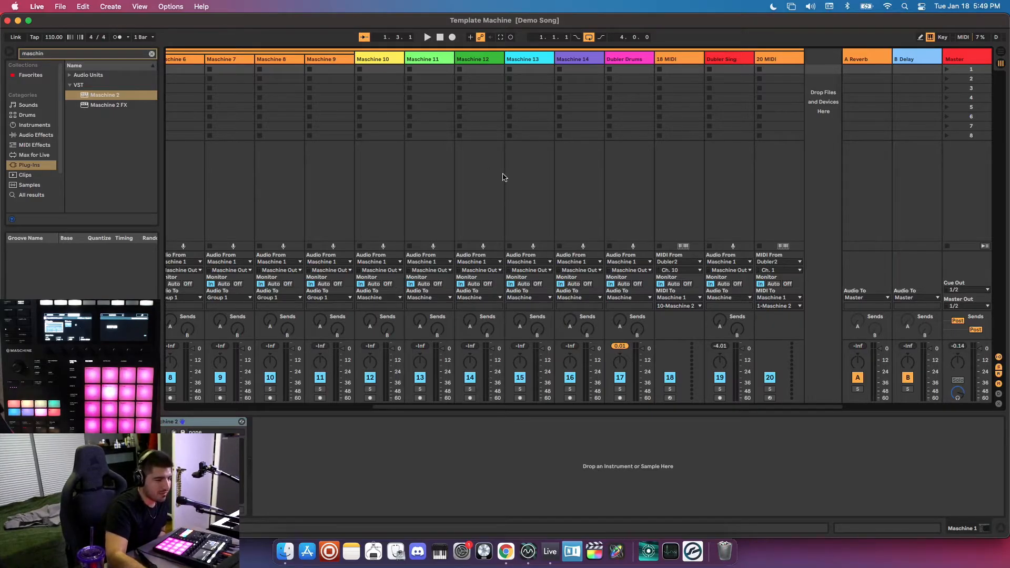
Select the Dubler Drums and 18 MIDI tracks in turn to examine their routing, ending on Dubler Drums.
click(635, 221)
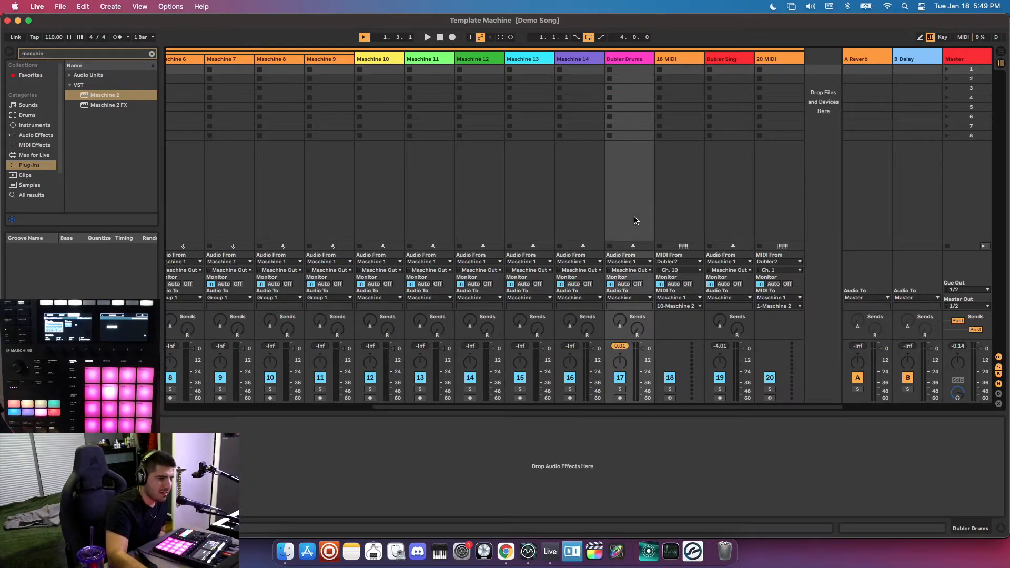
click(669, 213)
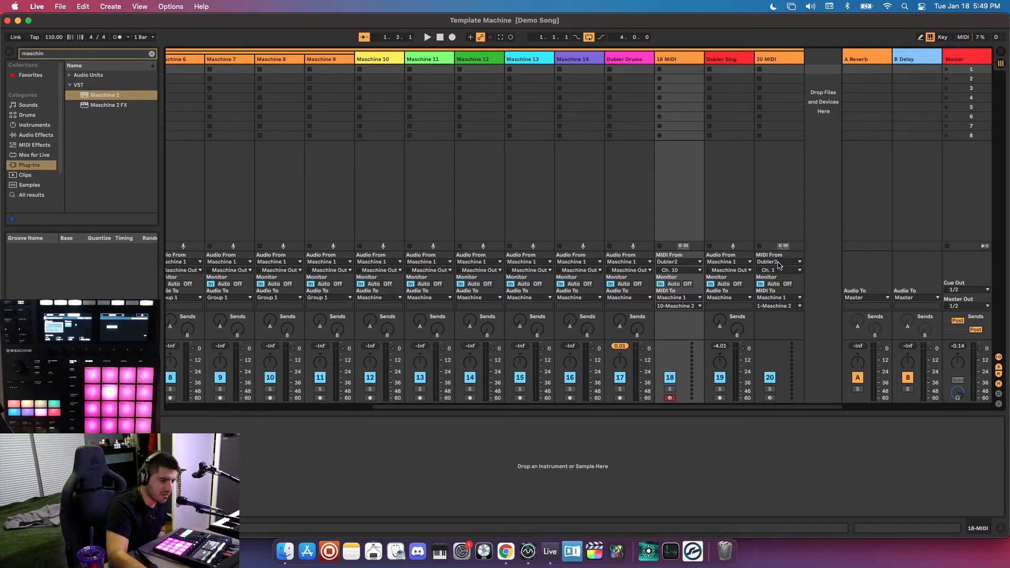
click(631, 208)
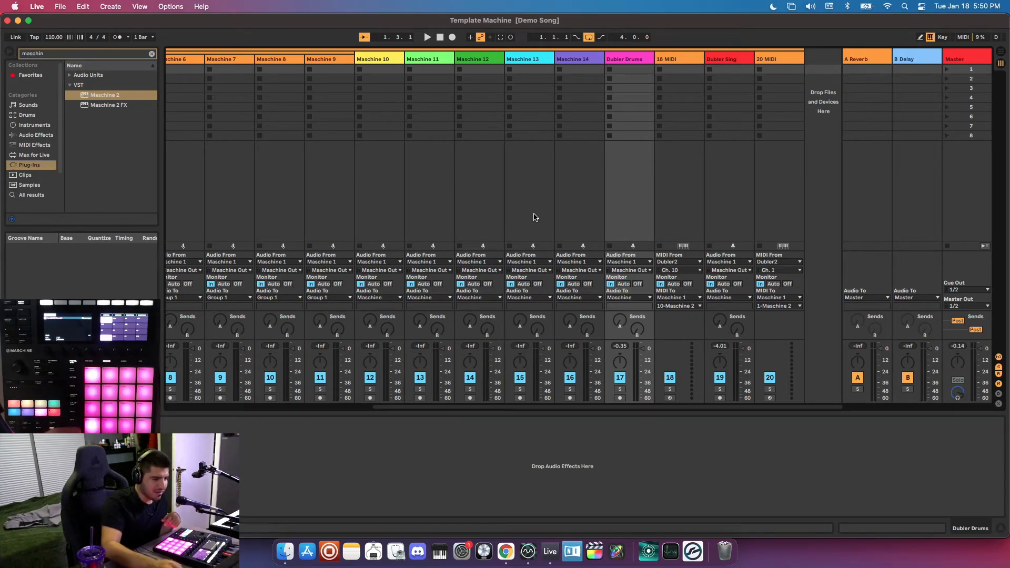
Switch to Dubler 2 and open its trigger training page to examine the triggers' takes and MIDI note assignments.
click(528, 551)
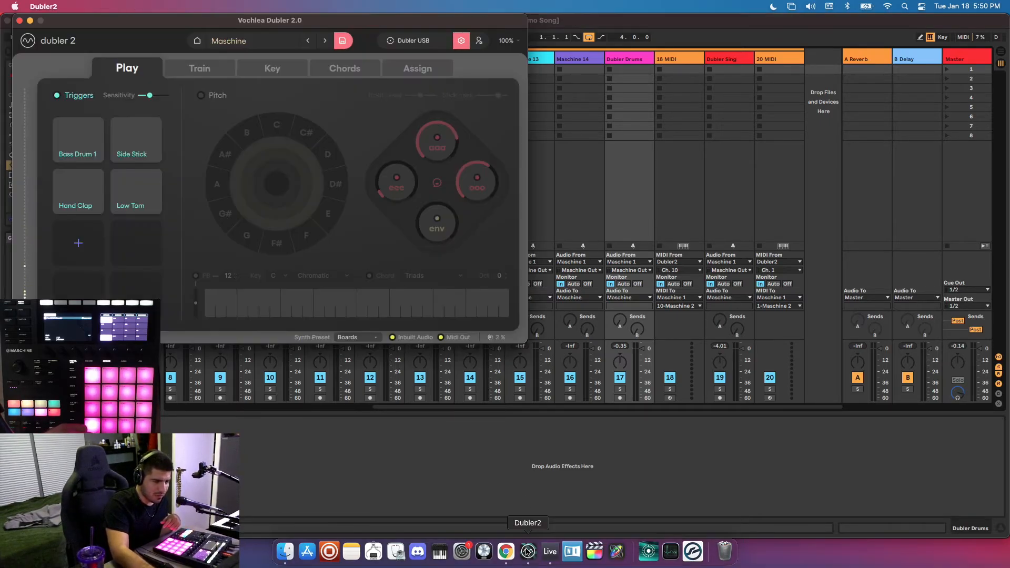
click(201, 71)
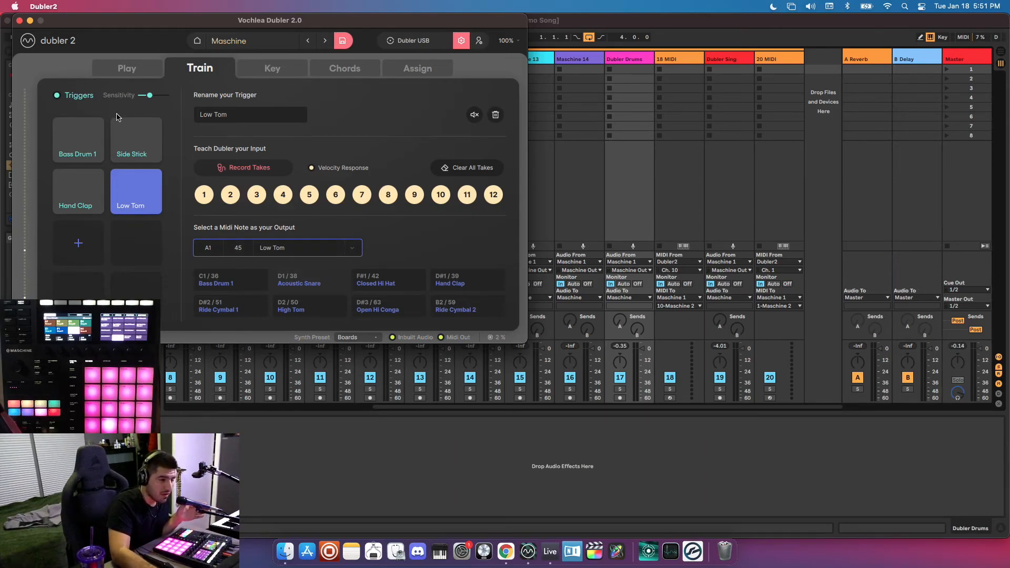
Return to Ableton Live and look over the template's tracks from the Maschine group to the Dubler tracks.
click(707, 44)
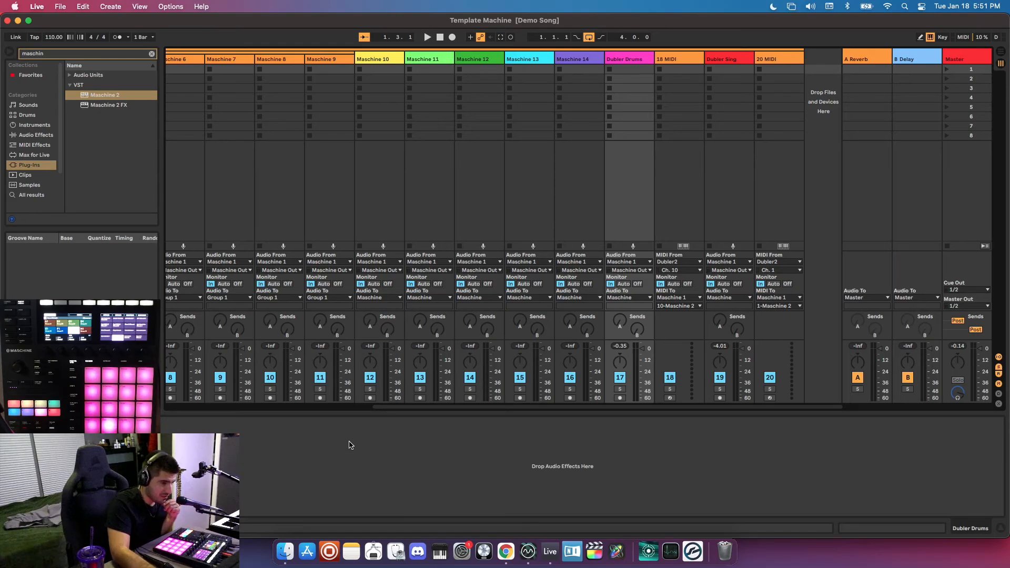
scroll(392, 309, left, 10)
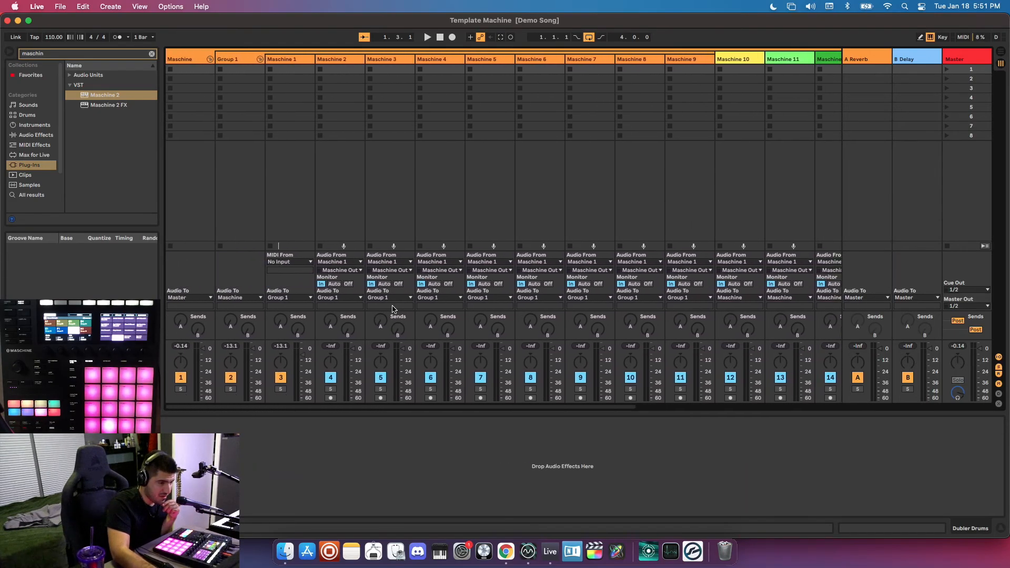
scroll(391, 309, right, 10)
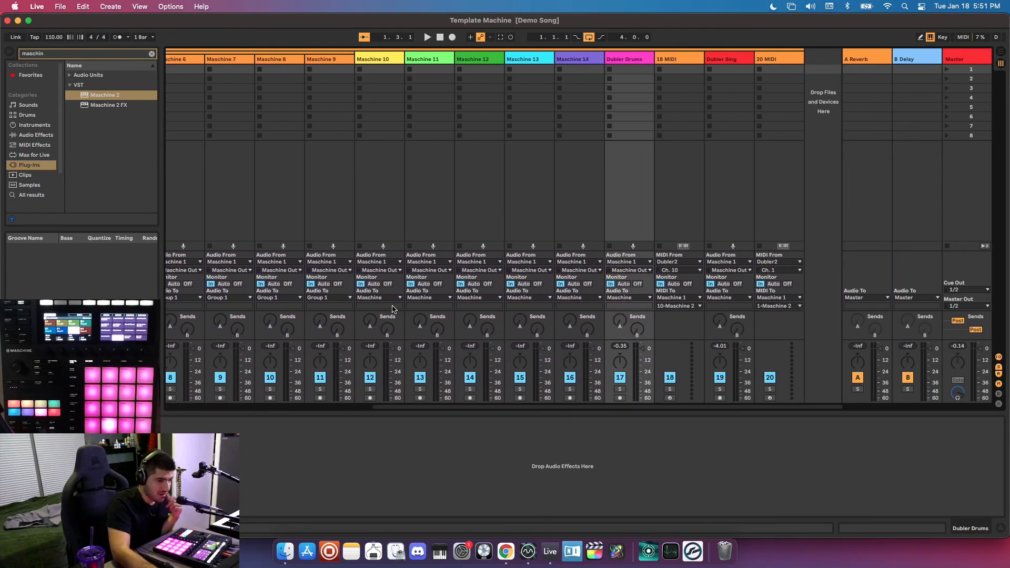